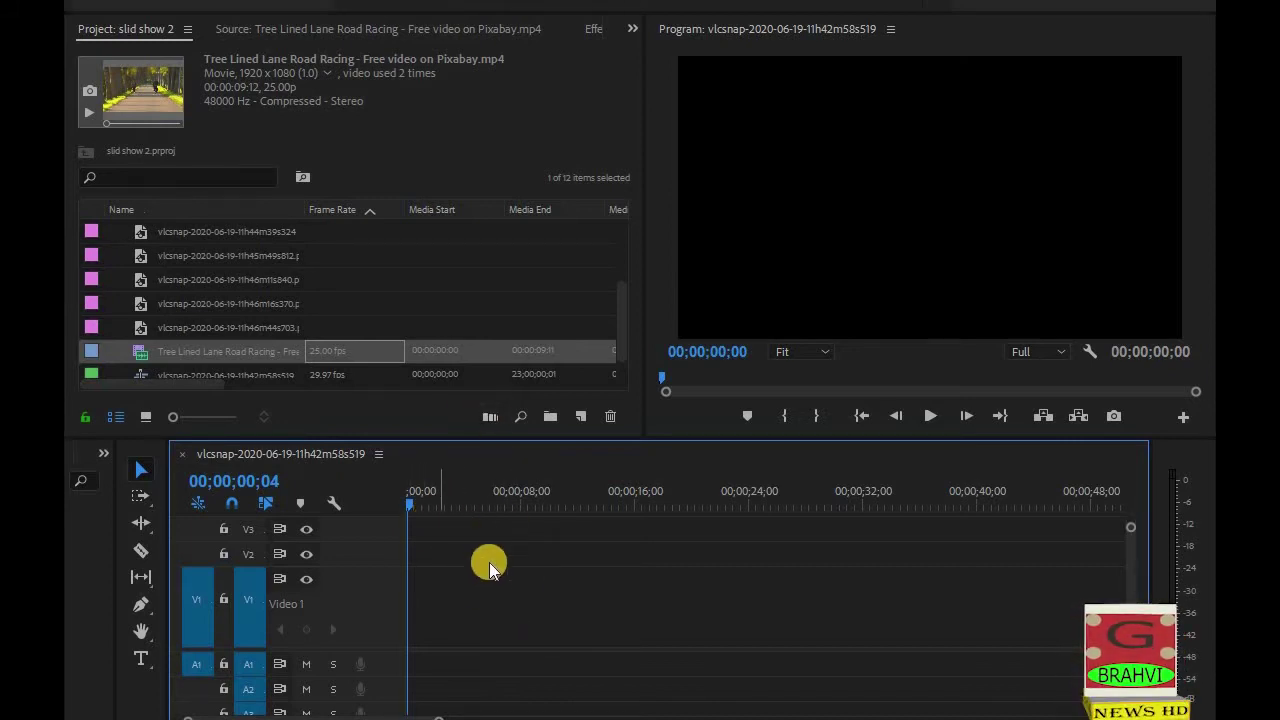
Place the Tree Lined Lane Road Racing video at the start of track V1, keeping the existing sequence settings
click(180, 358)
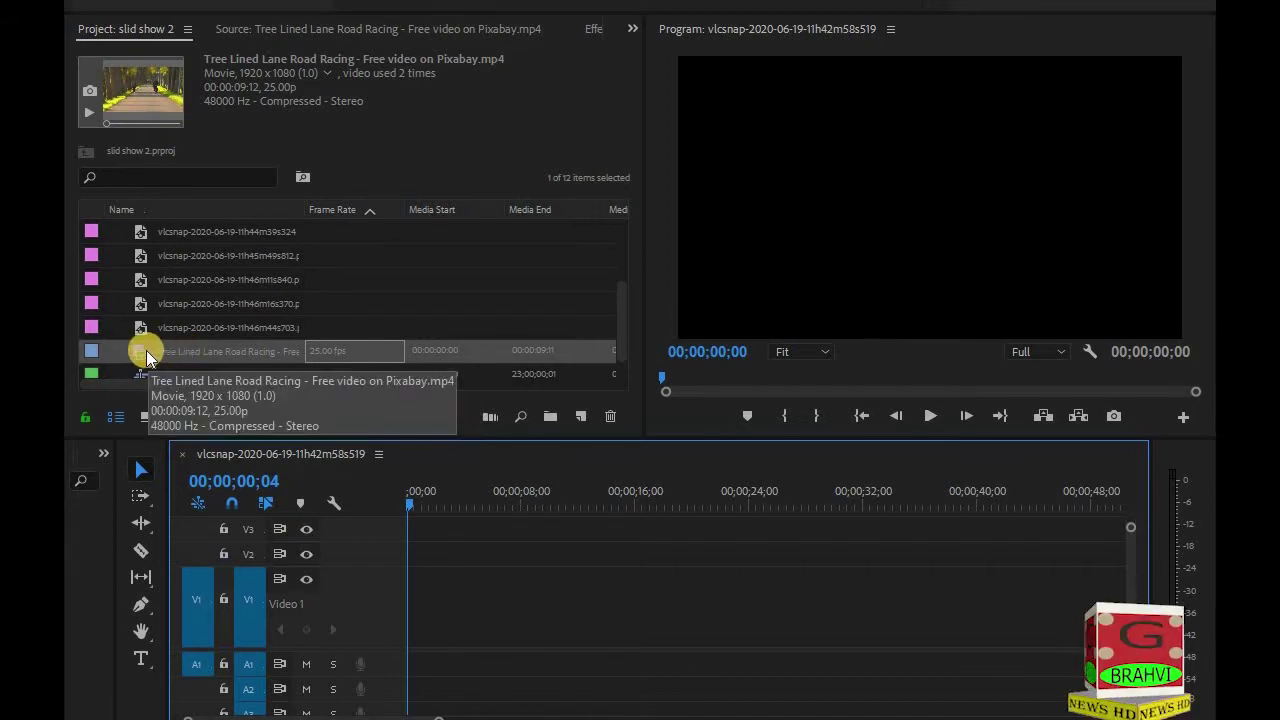
drag(141, 350, 401, 597)
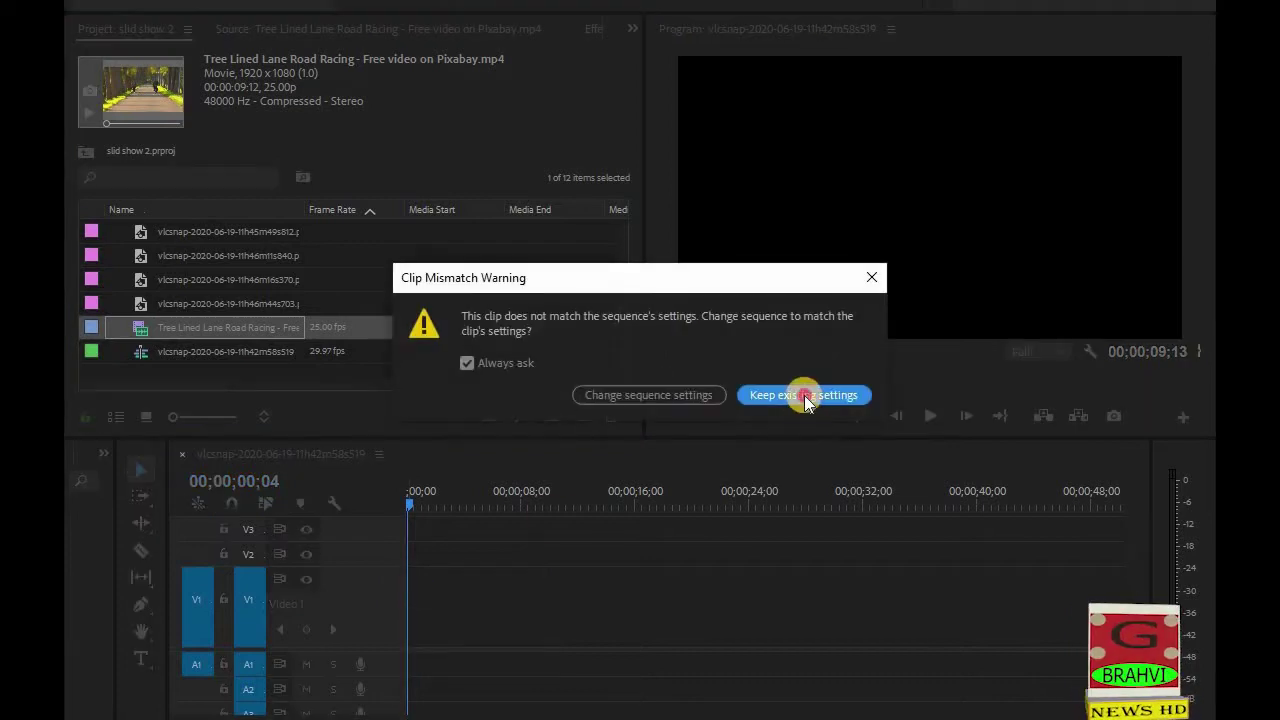
click(805, 396)
Unlink the clip's audio from its video and delete the audio portion from track A1
right_click(490, 666)
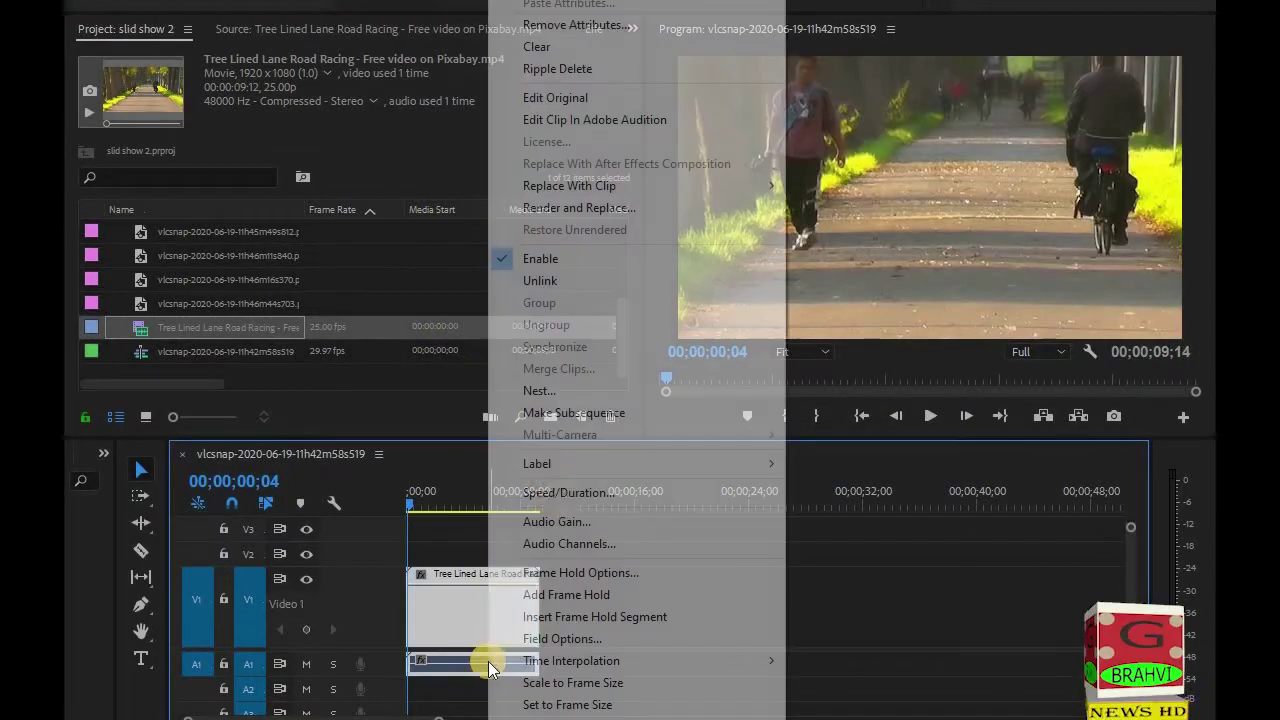
click(554, 282)
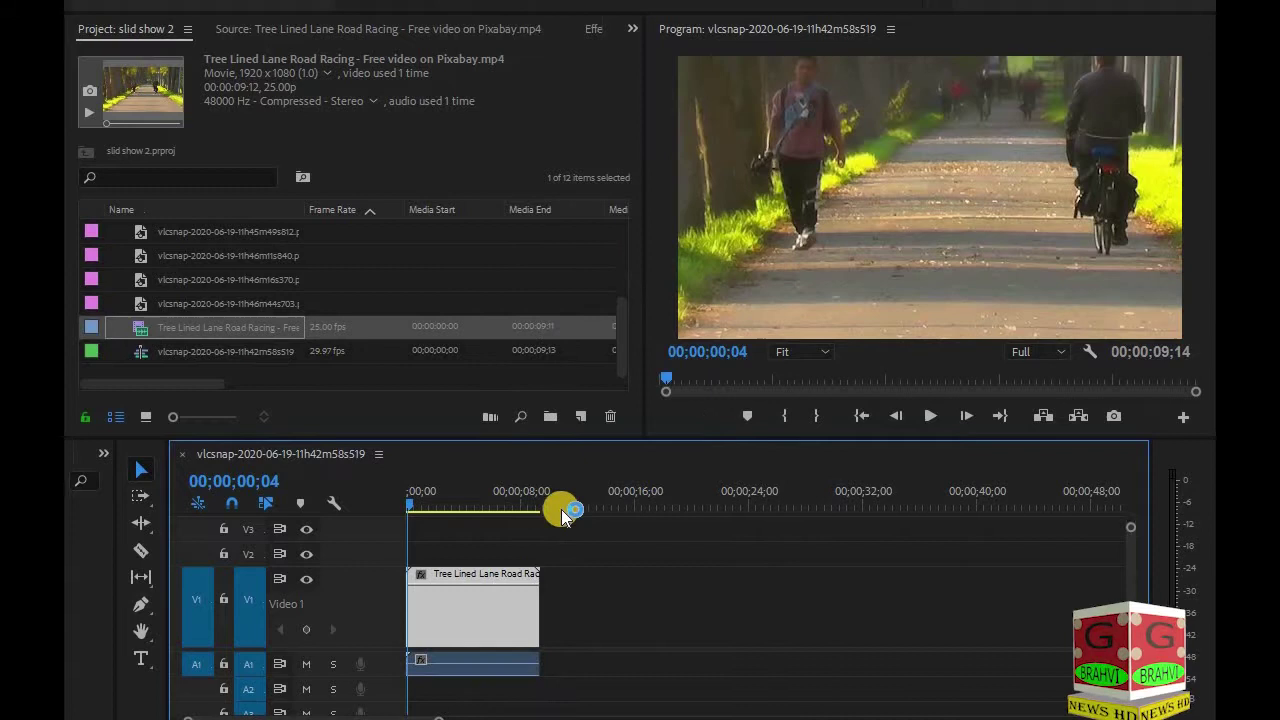
click(476, 670)
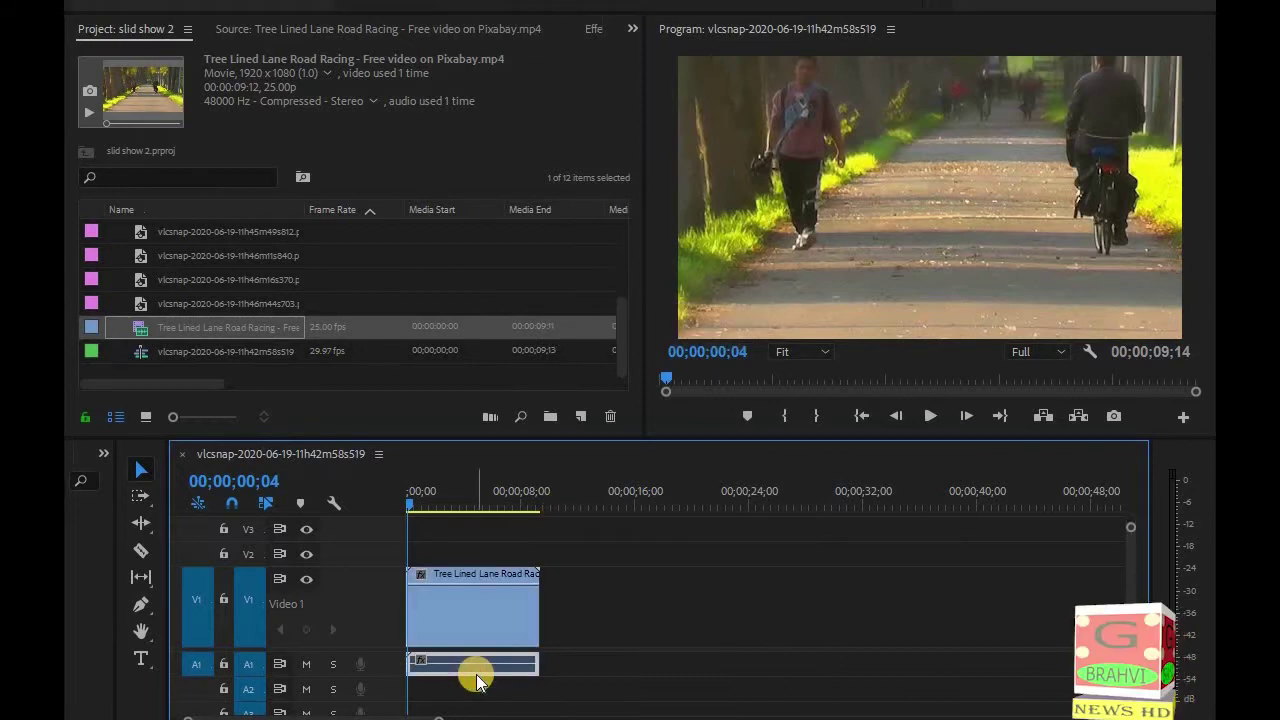
key(Delete)
Display the Time Remapping Speed line on the V1 clip, with the playhead at the sequence start
drag(438, 718, 386, 718)
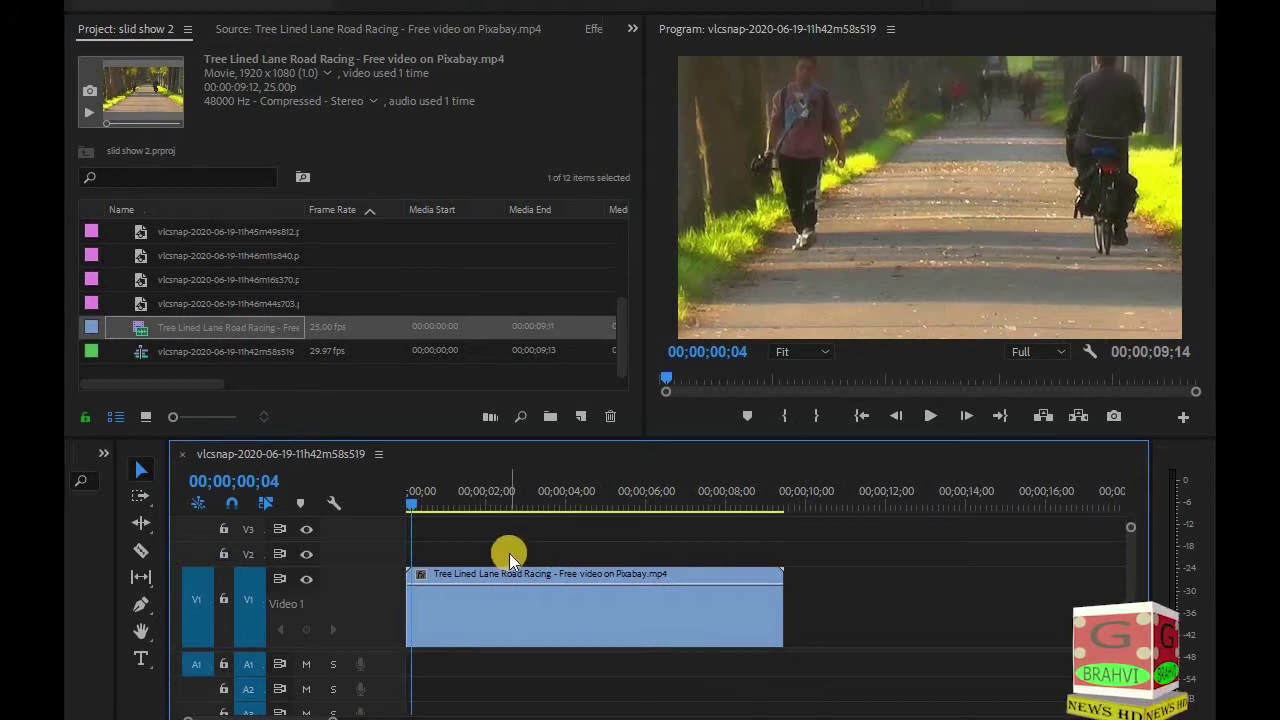
click(408, 503)
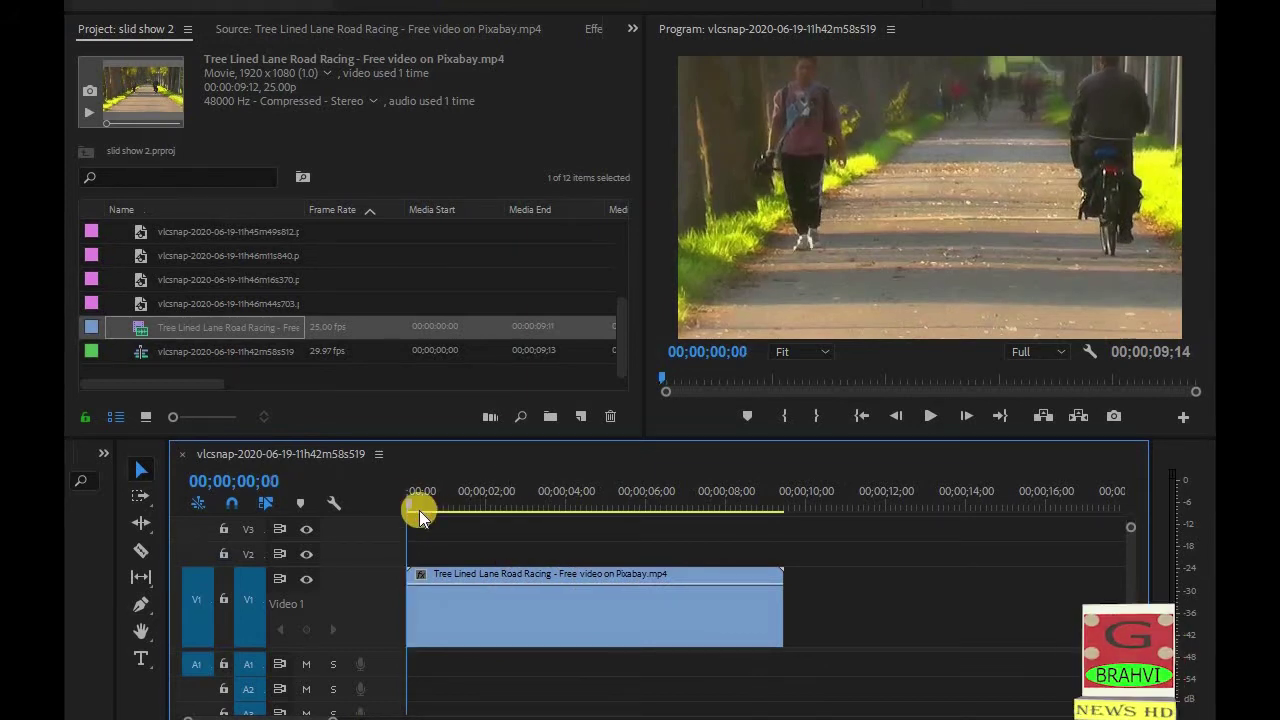
click(475, 590)
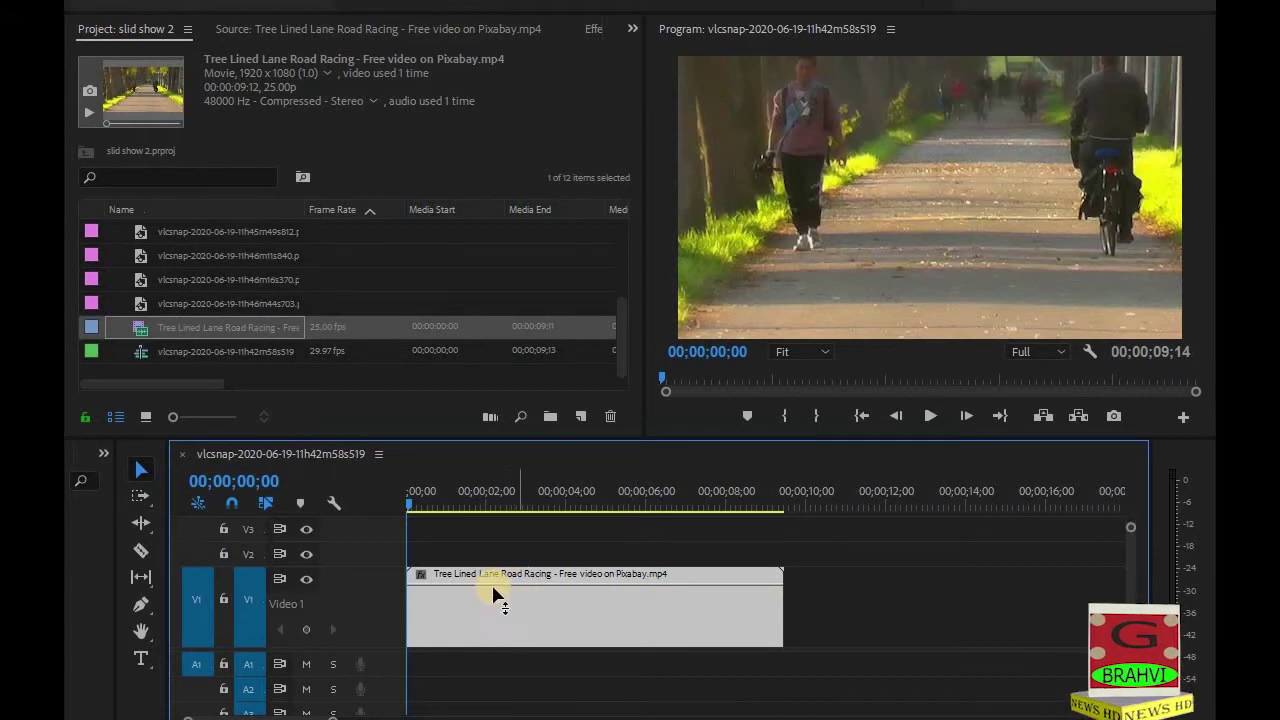
right_click(546, 603)
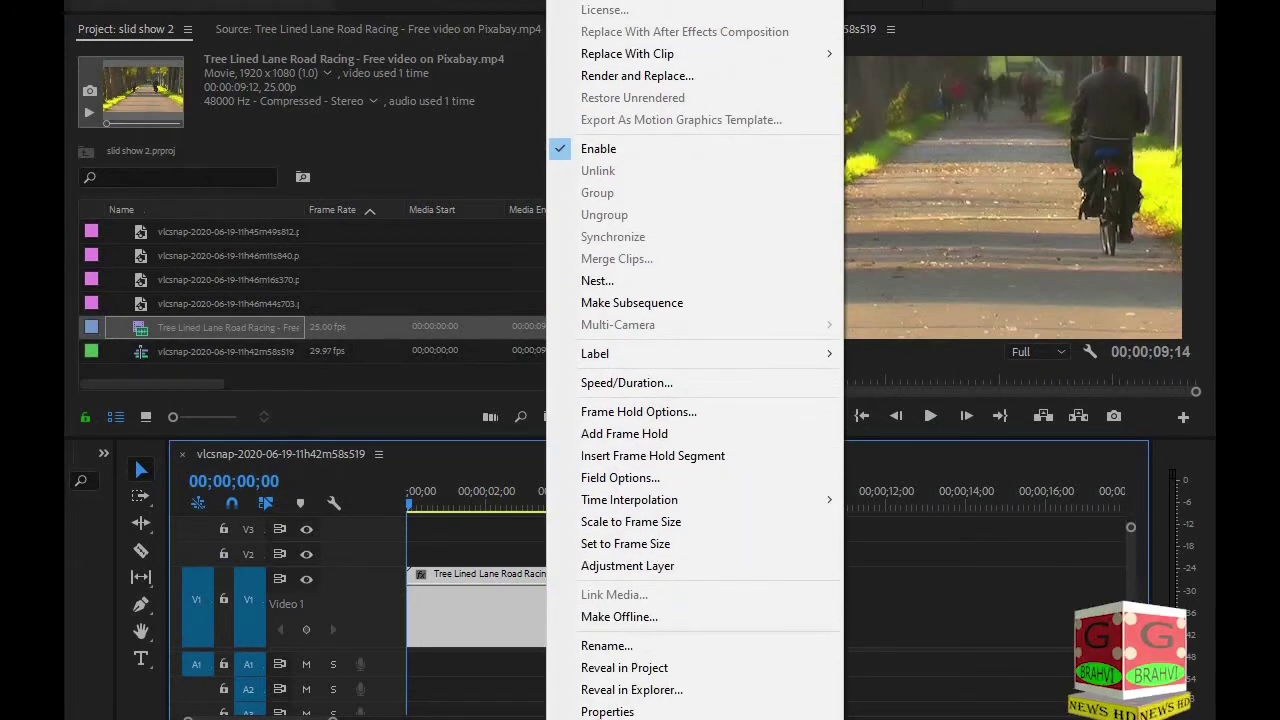
mouse_move(640, 719)
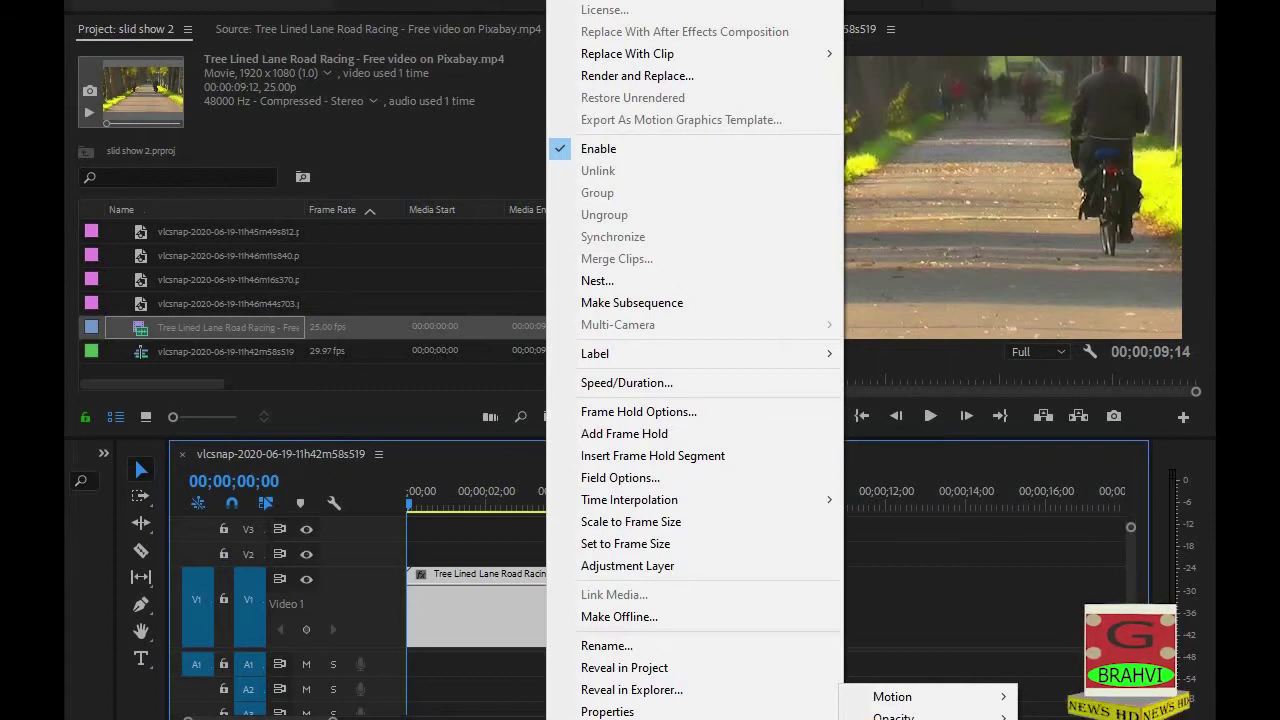
click(808, 646)
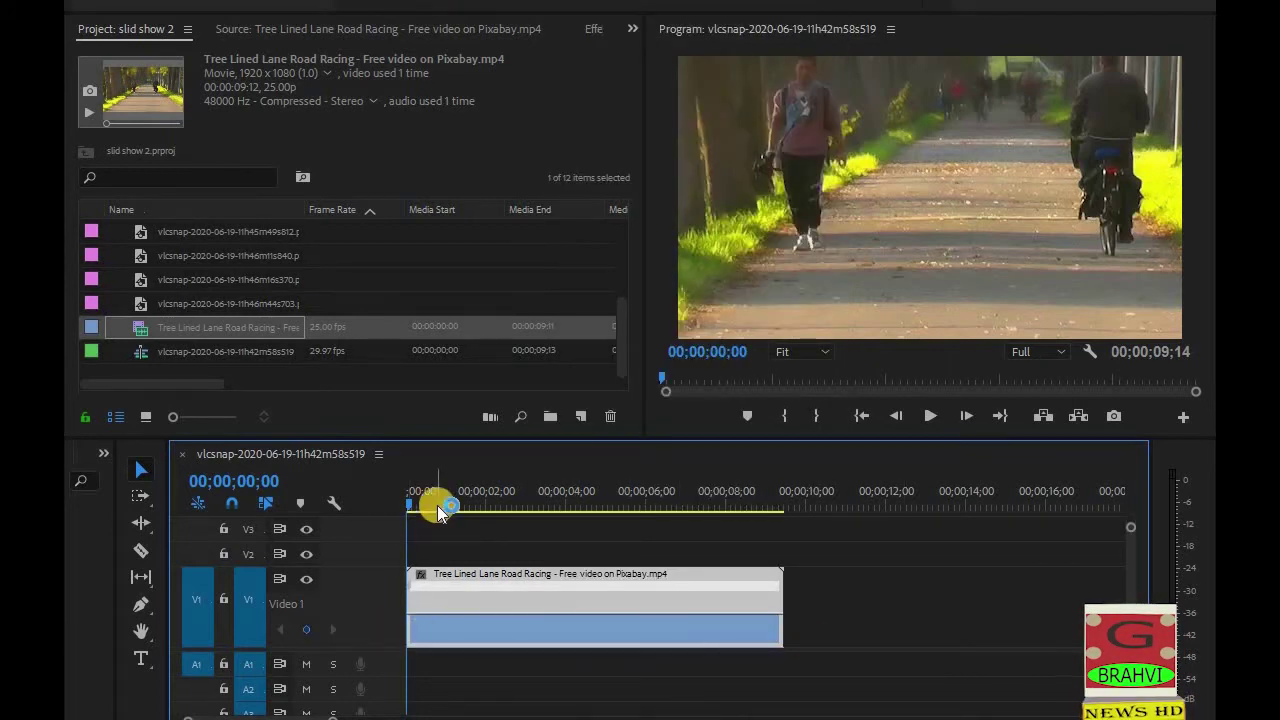
Add two speed keyframes to the clip with the Pen tool, at about 00;00;01;08 and 00;00;06;01
drag(408, 504, 458, 508)
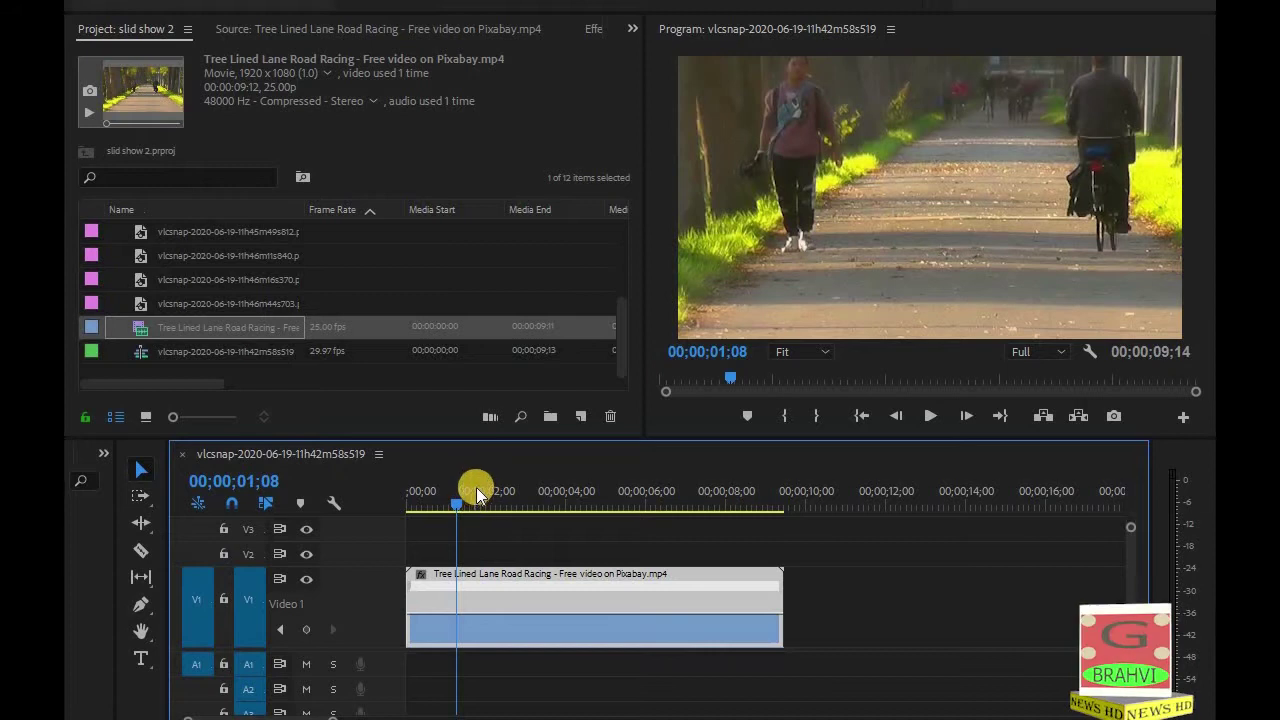
click(445, 615)
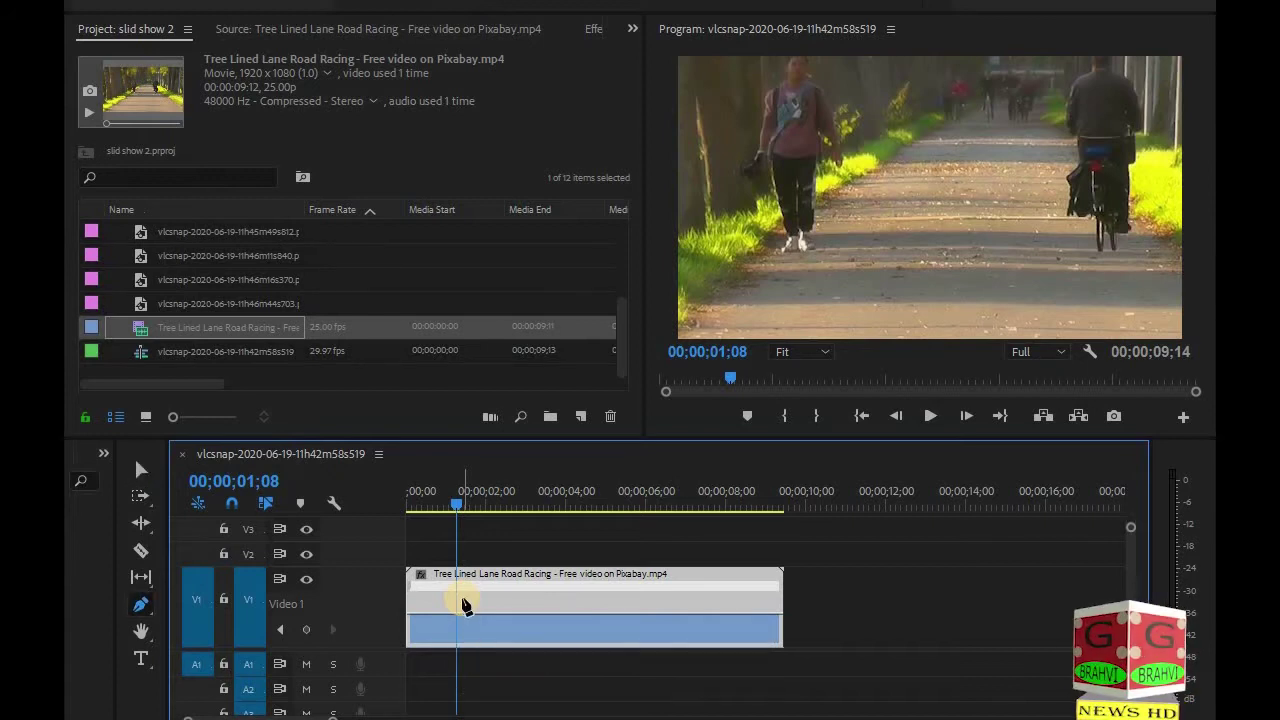
click(455, 585)
drag(460, 512, 652, 520)
click(648, 586)
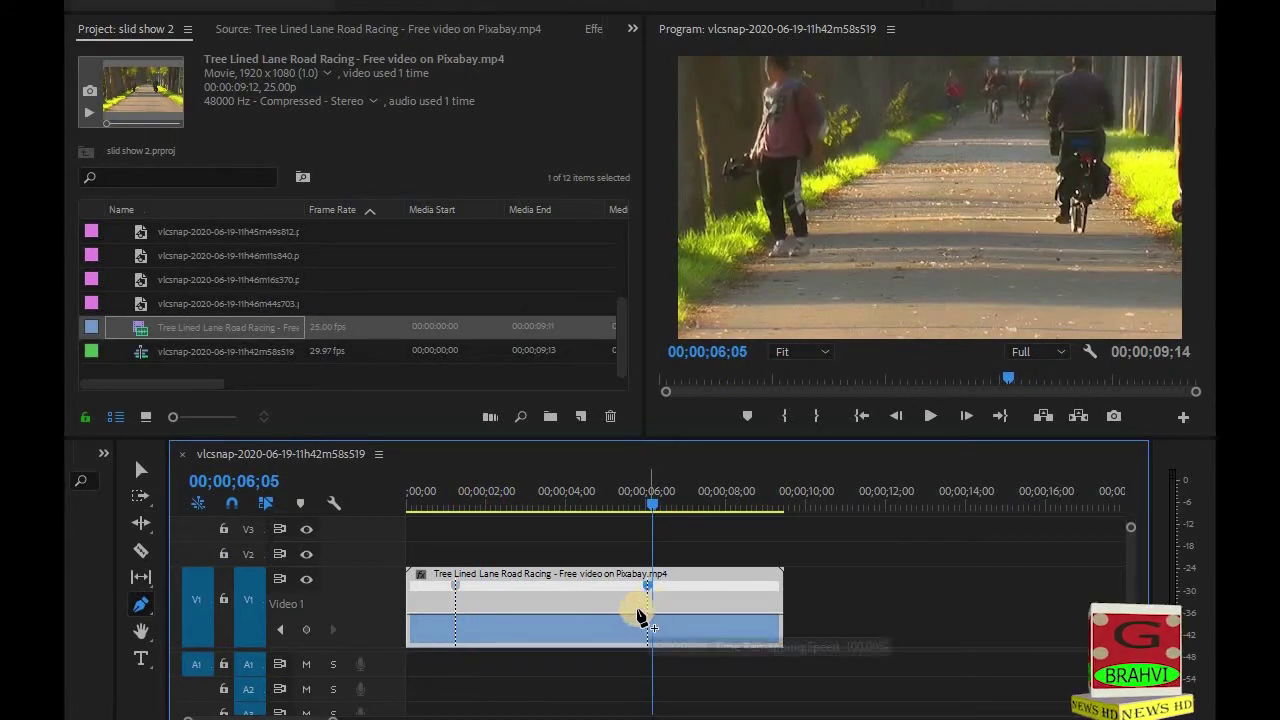
click(646, 505)
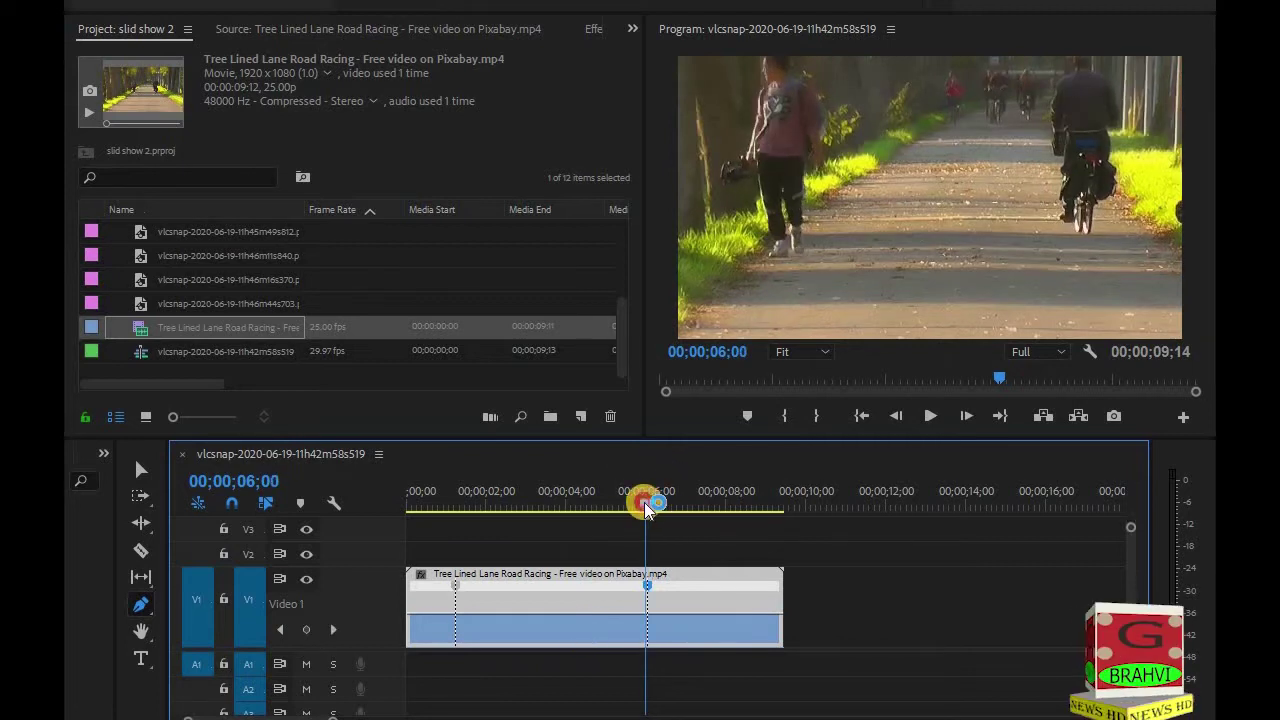
drag(645, 503, 648, 503)
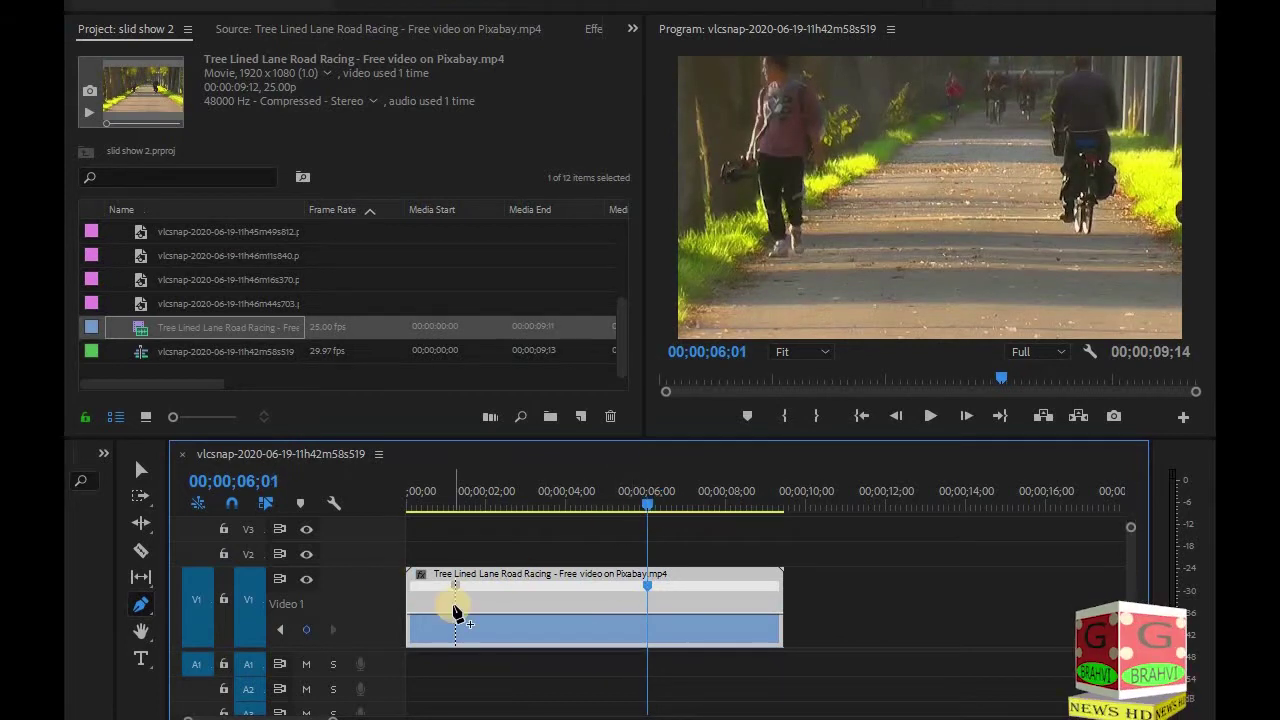
Lower the speed of the segment between the two keyframes to below 48% using the Selection tool
key(v)
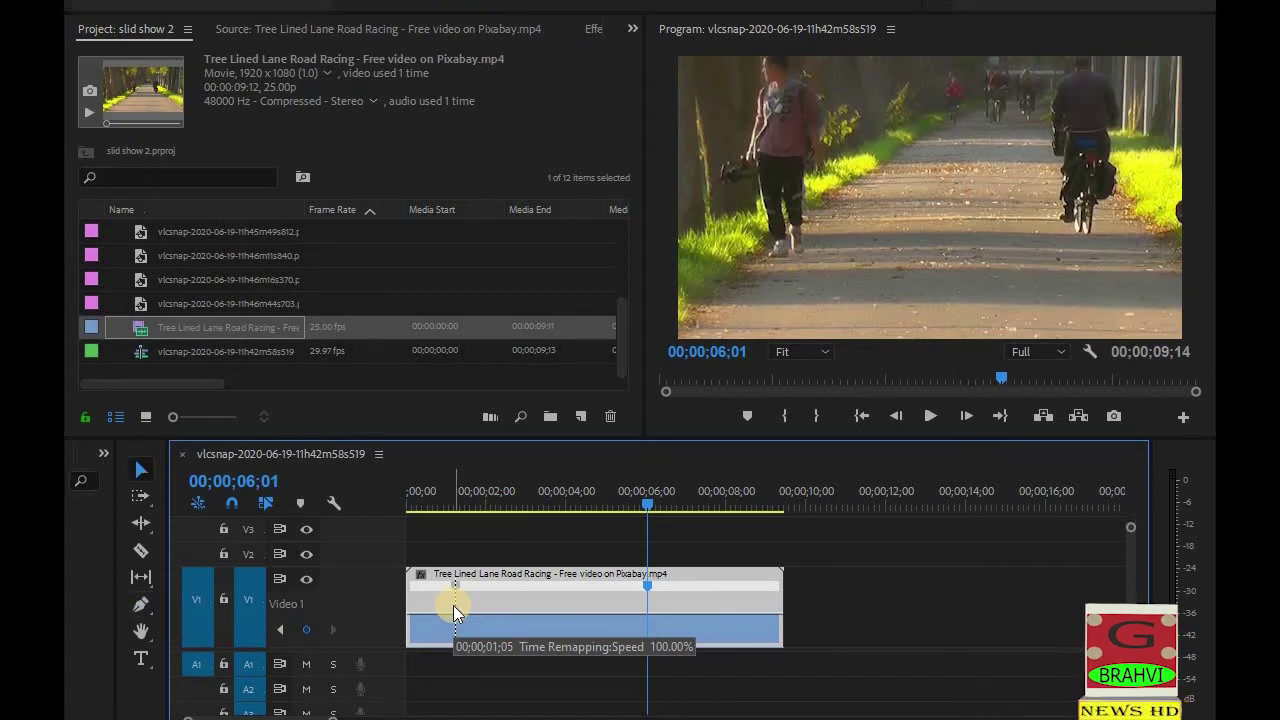
click(455, 612)
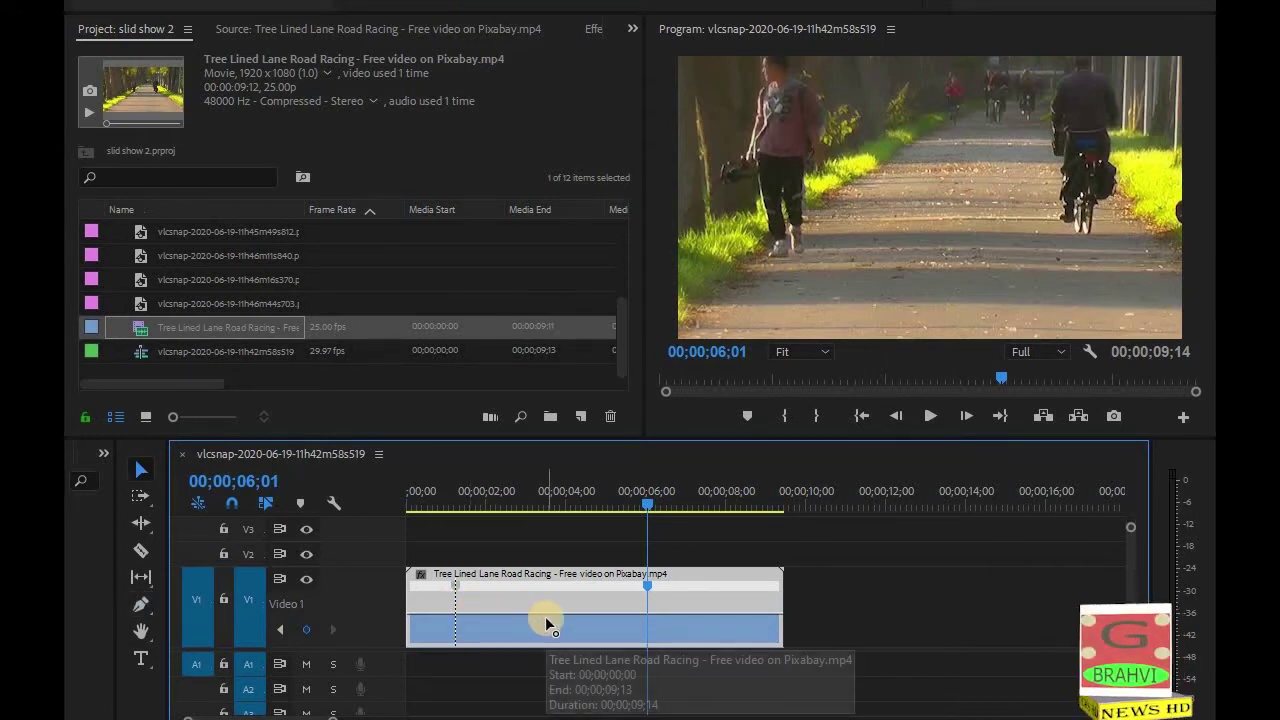
click(545, 660)
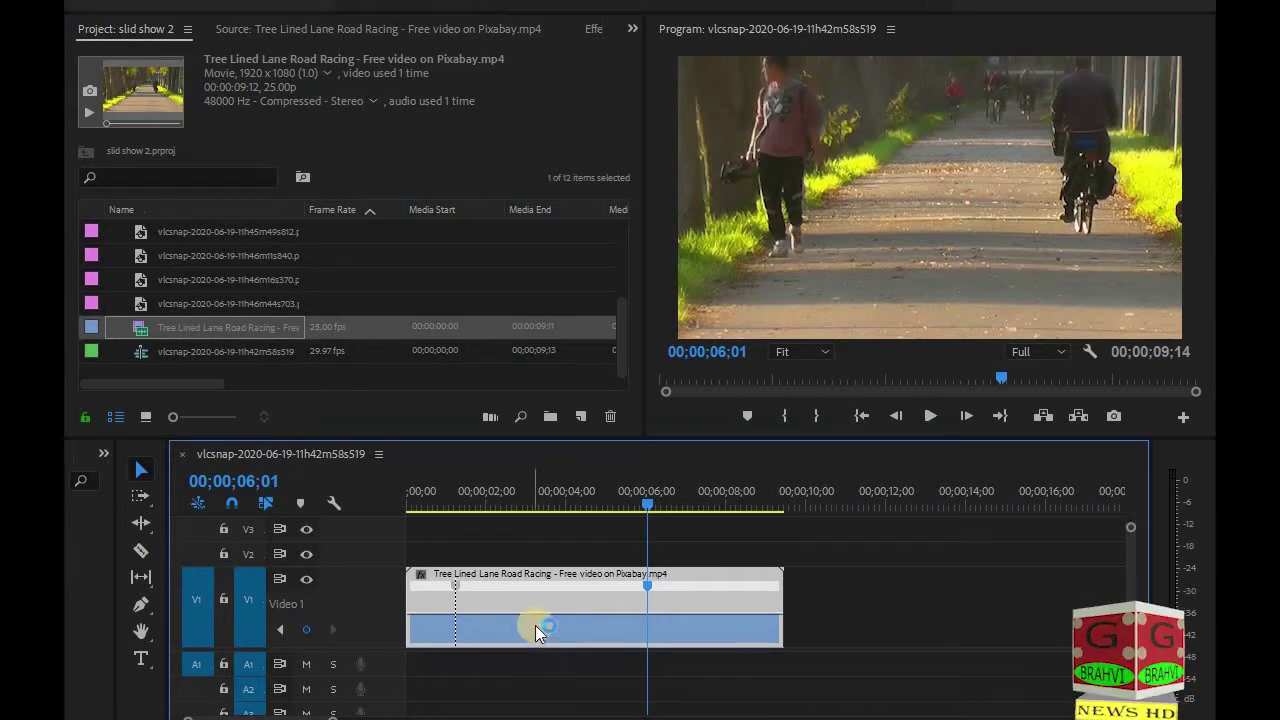
click(532, 643)
drag(531, 643, 531, 666)
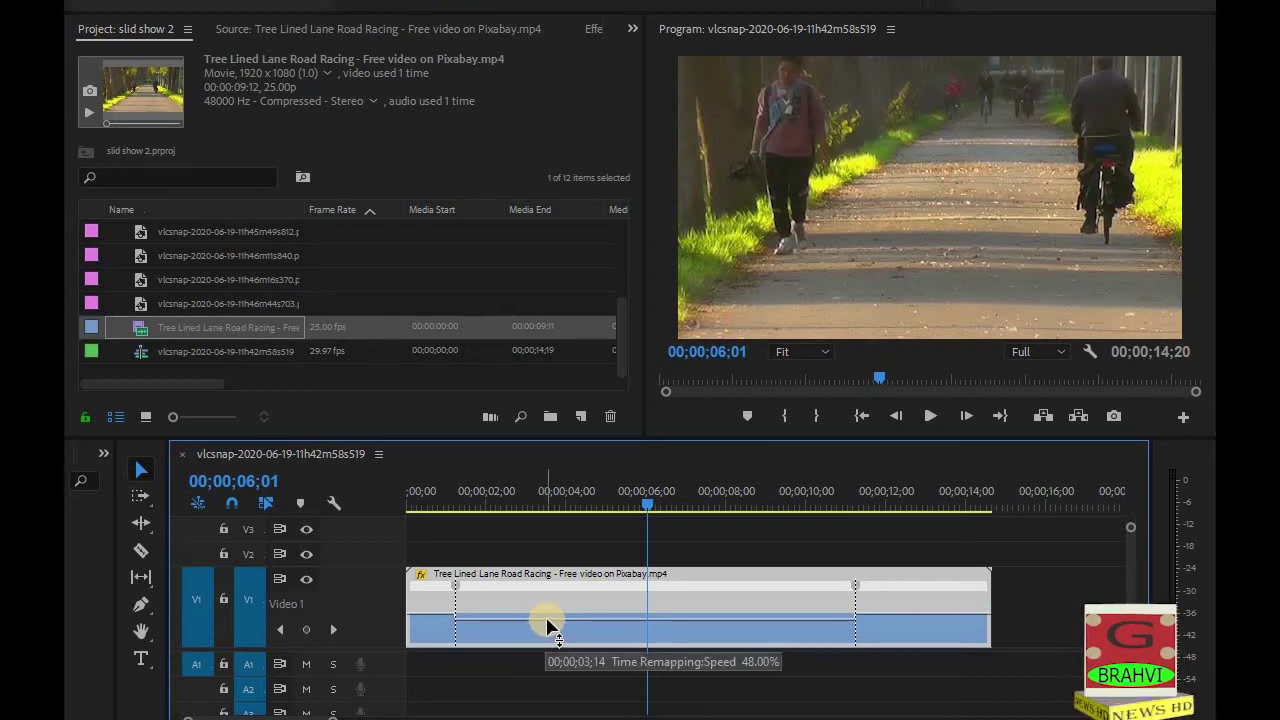
drag(557, 624, 585, 628)
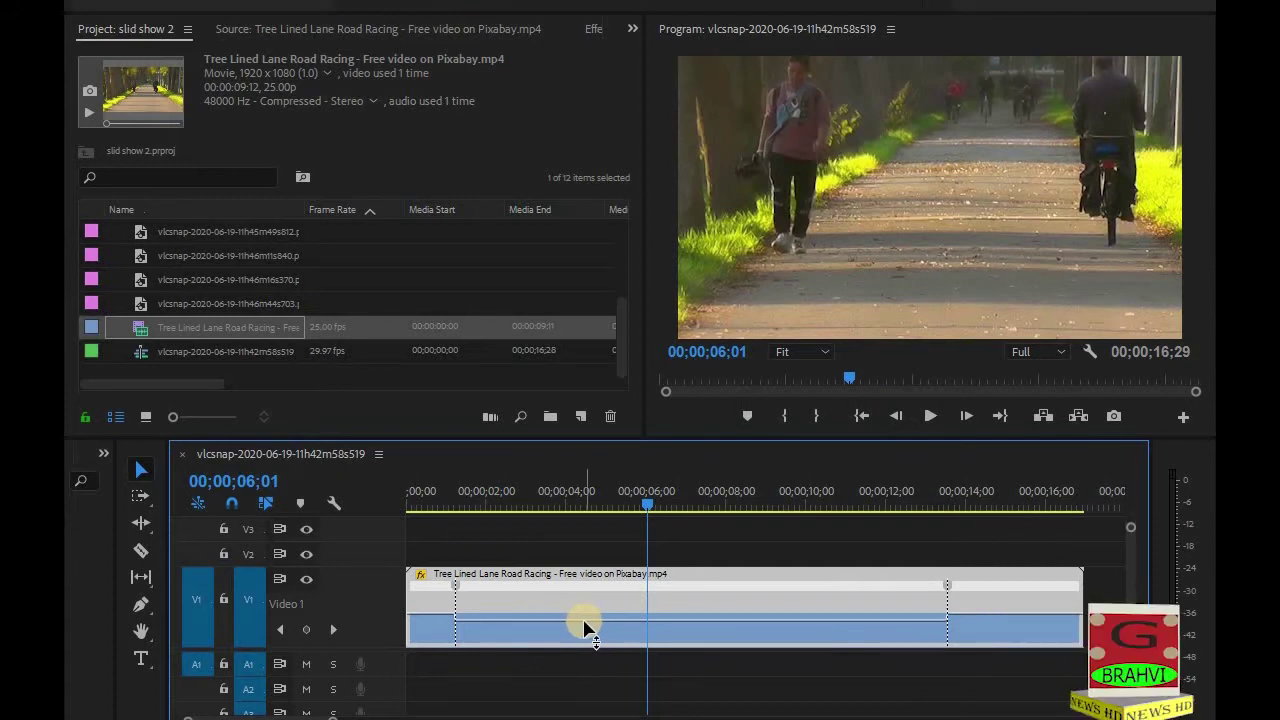
Play the slowed section from near the clip's start in an enlarged program preview, then restore the layout and stop playback
click(429, 504)
click(815, 217)
key(grave)
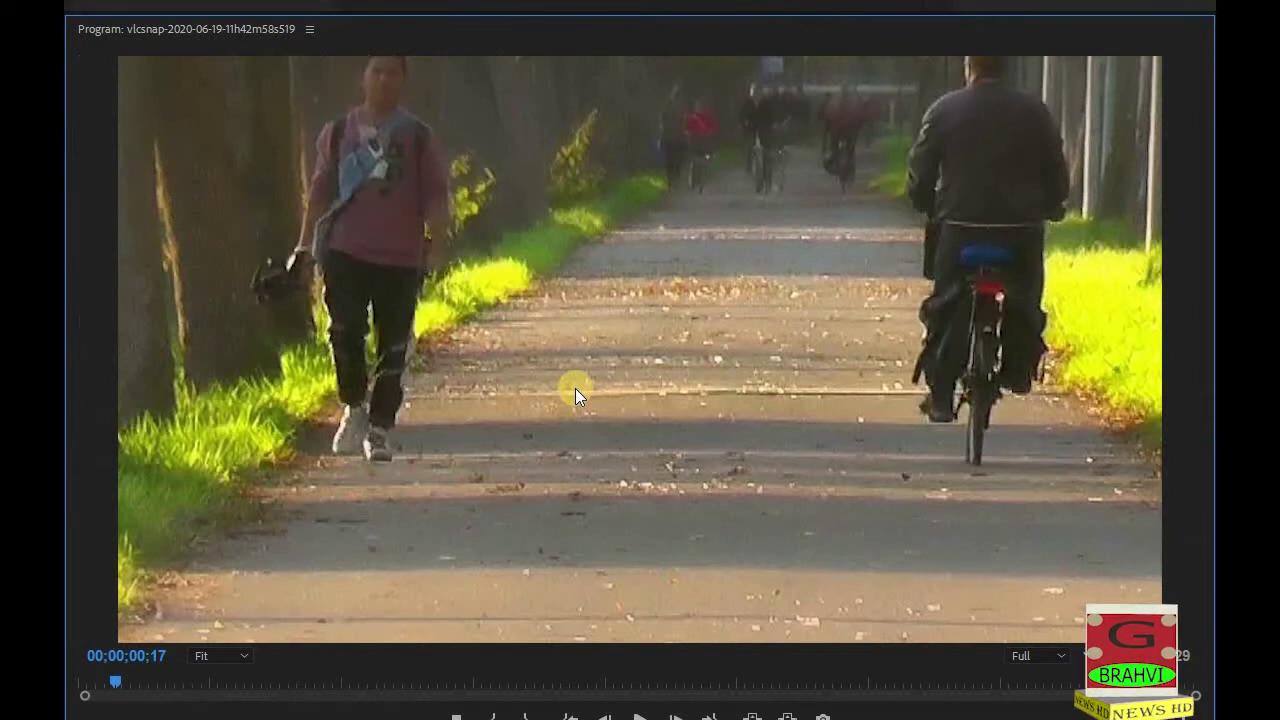
key(space)
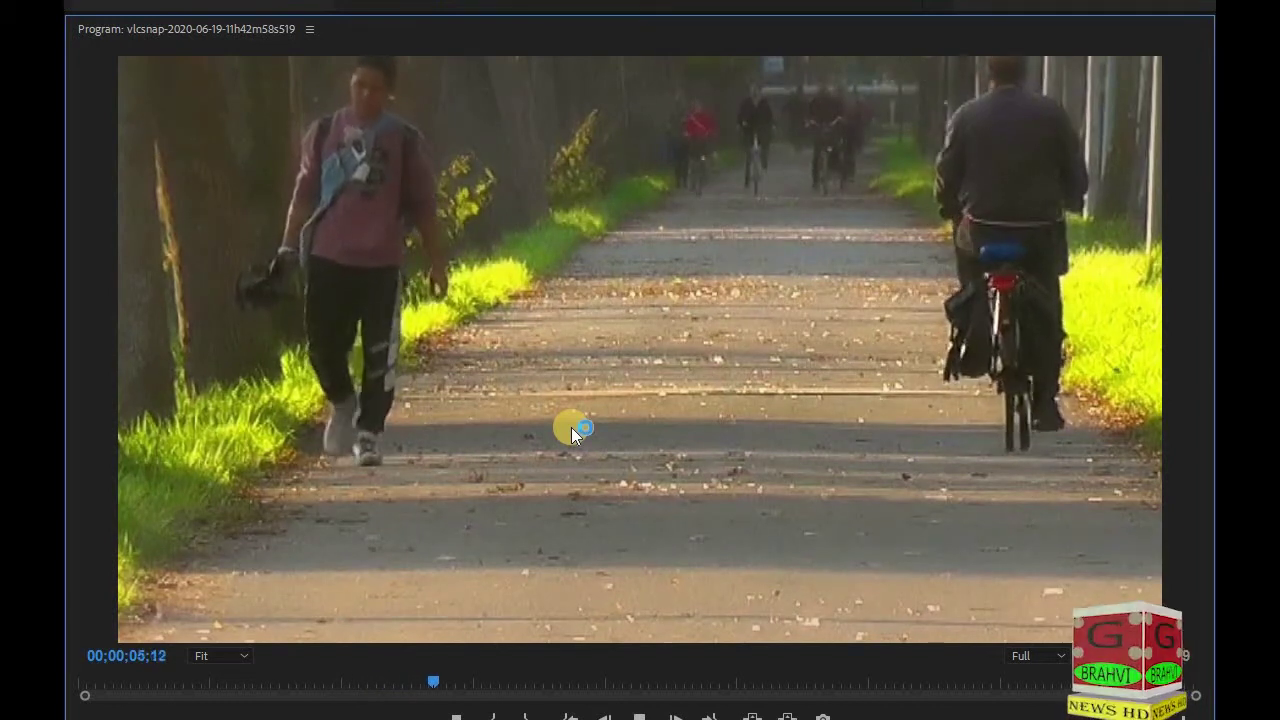
key(grave)
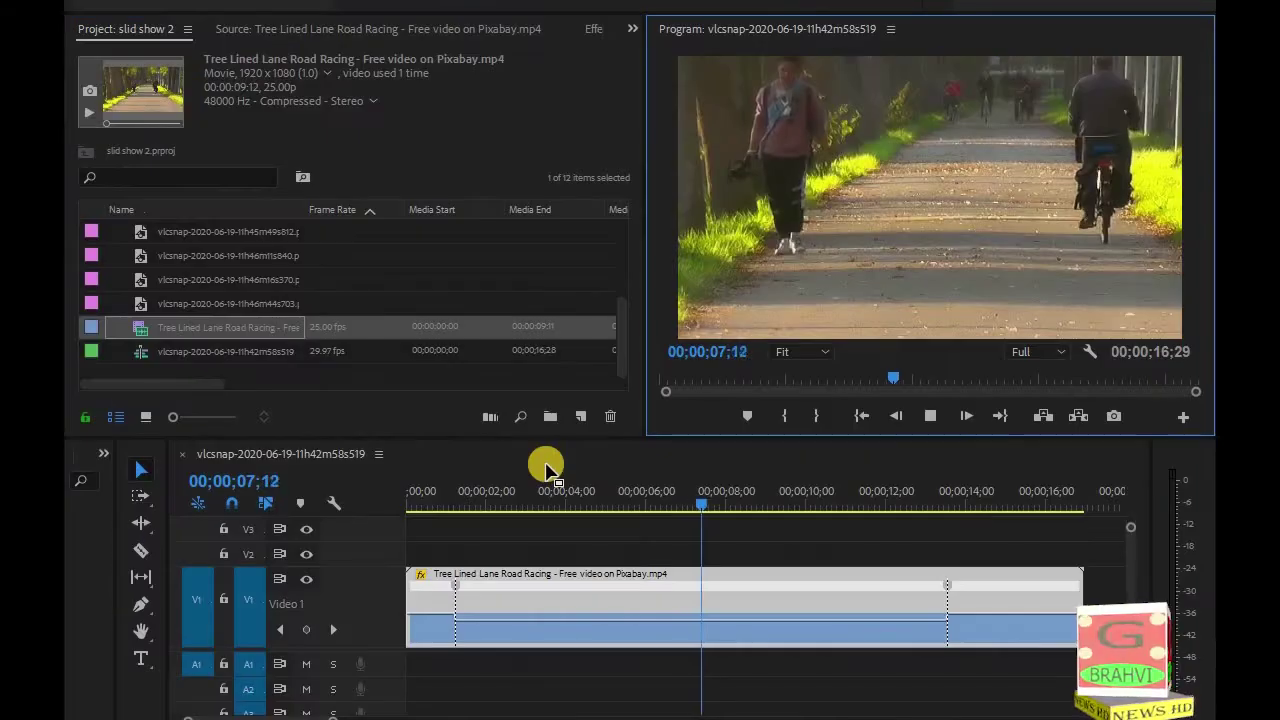
key(space)
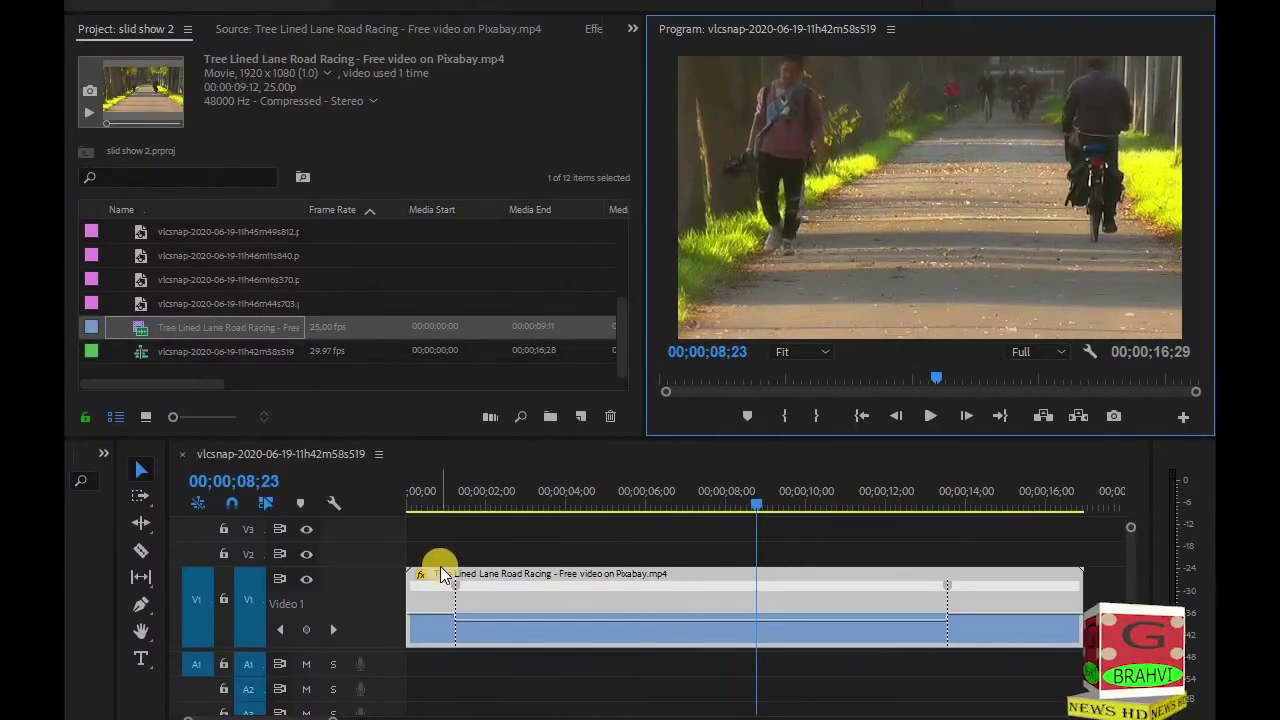
Split the first speed keyframe into a short gradual ramp around one second, and move the playhead to 00;00;00;20
mouse_move(456, 591)
mouse_down()
mouse_move(438, 578)
mouse_move(448, 583)
mouse_up()
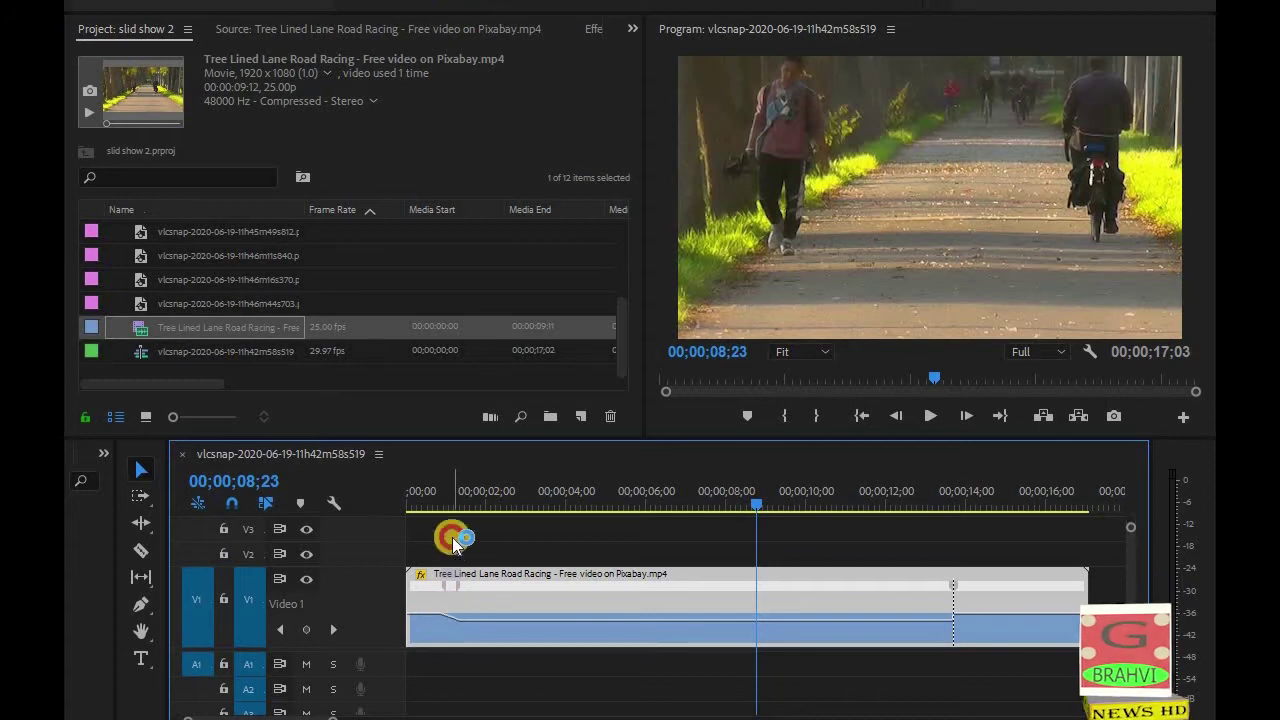
click(452, 501)
click(454, 607)
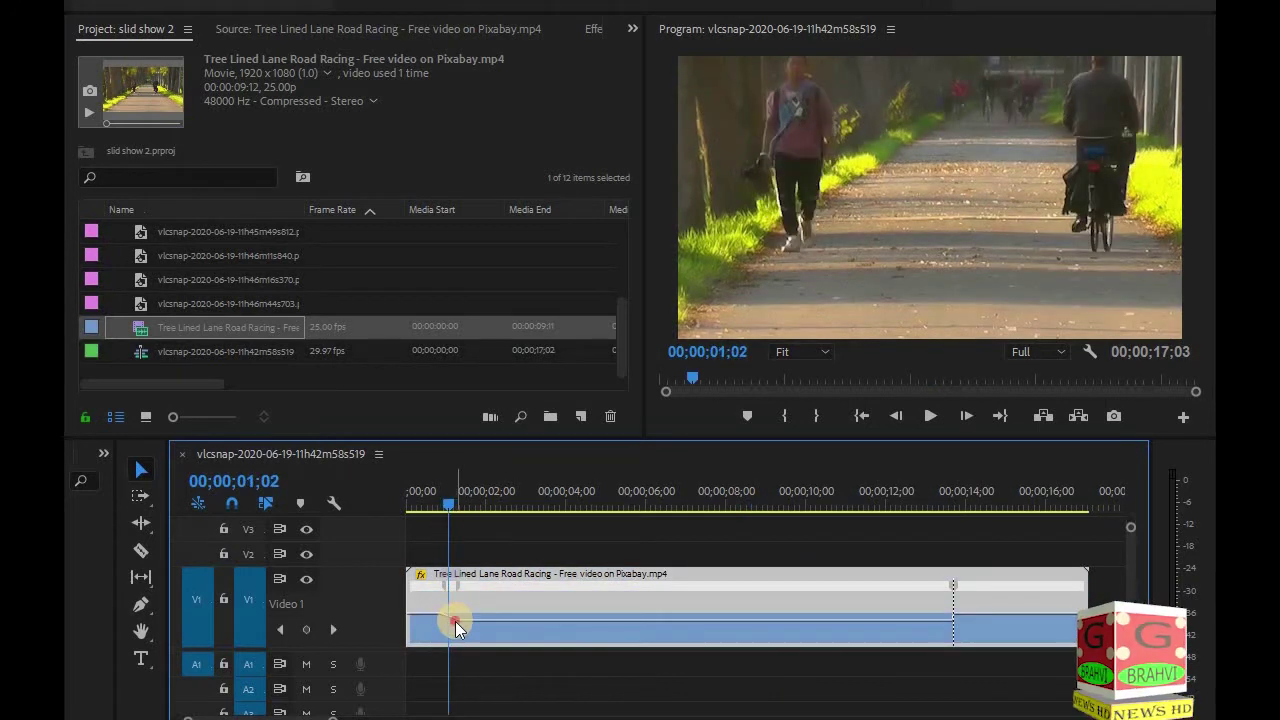
click(455, 588)
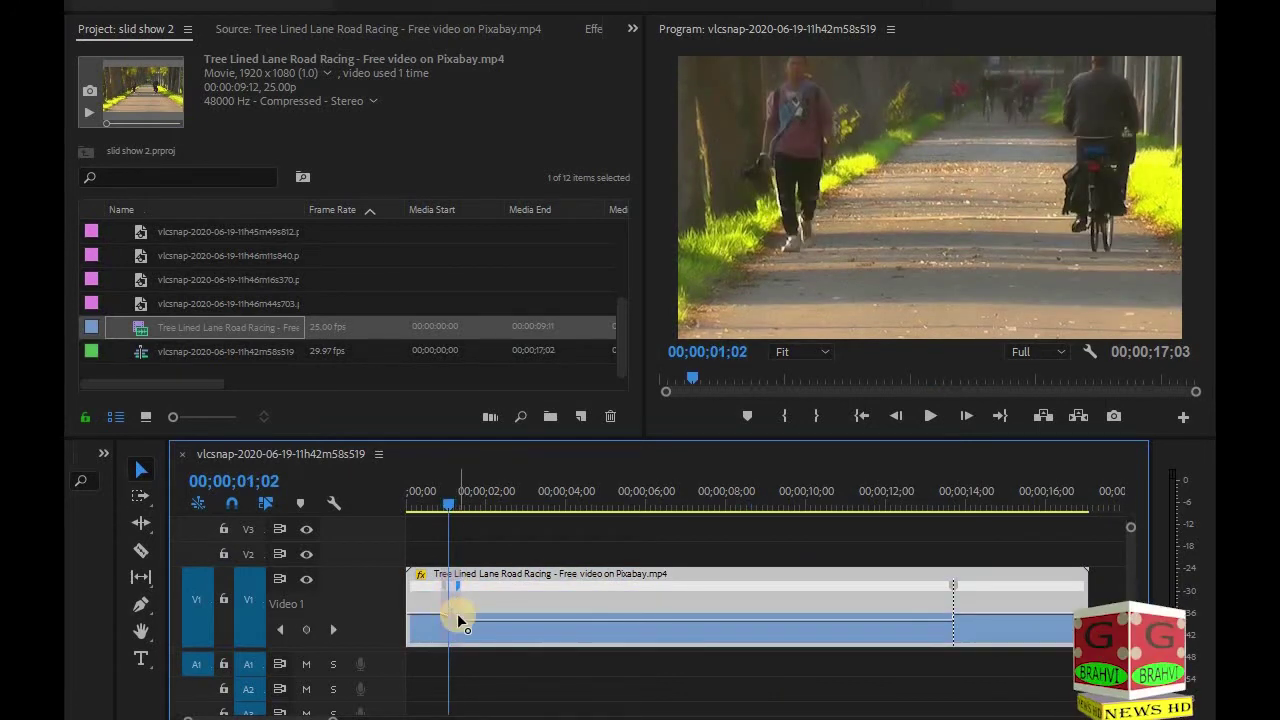
click(451, 510)
drag(452, 505, 434, 500)
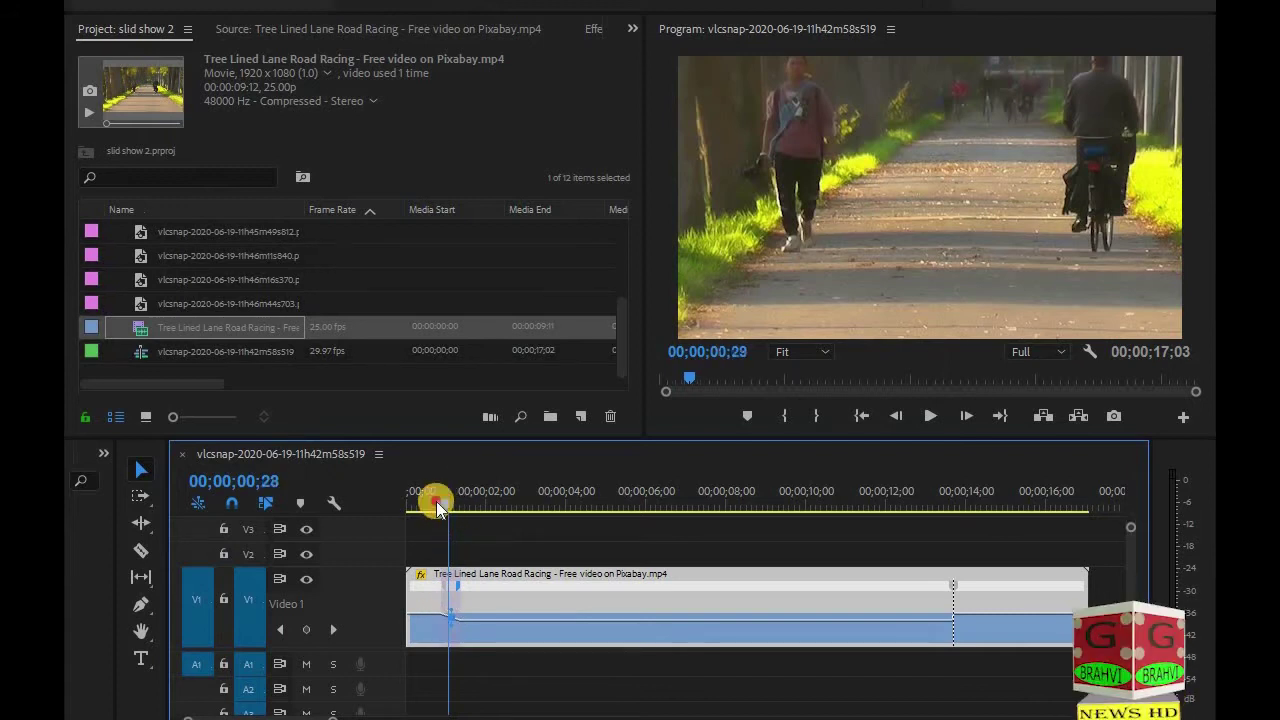
Smooth the first speed ramp into a curved transition by adjusting its curve handle
click(457, 612)
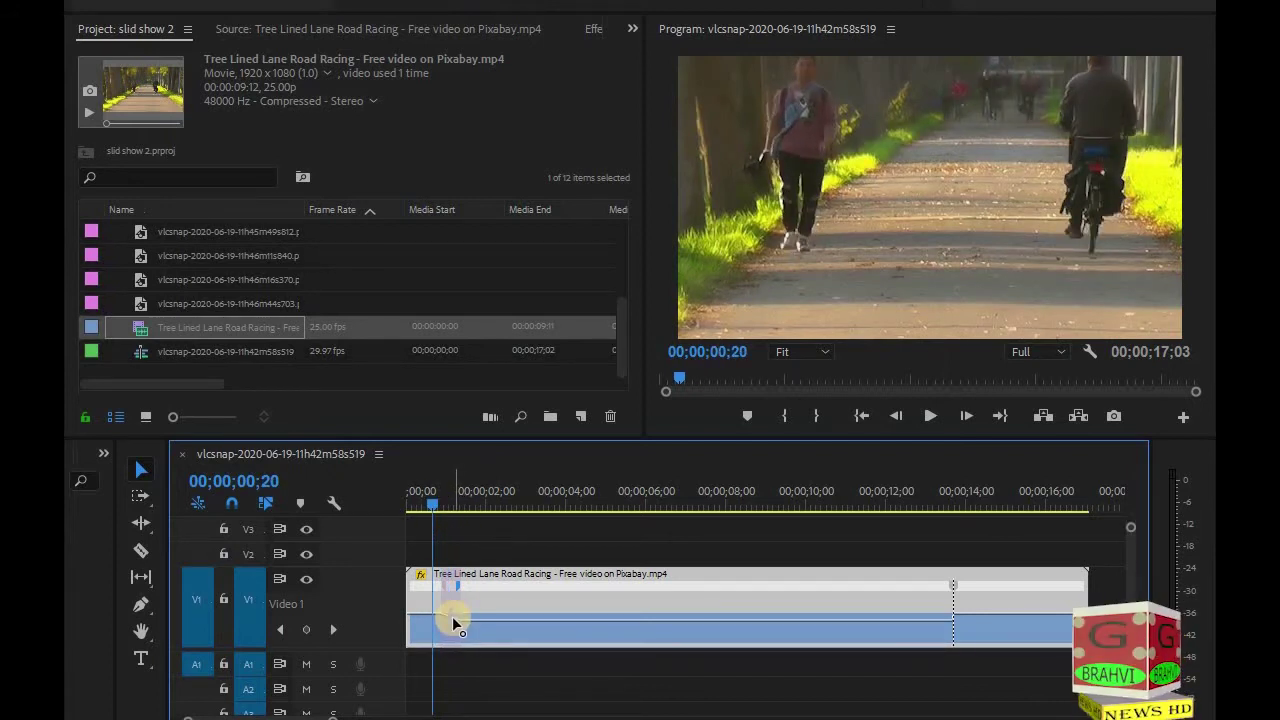
key(super+plus)
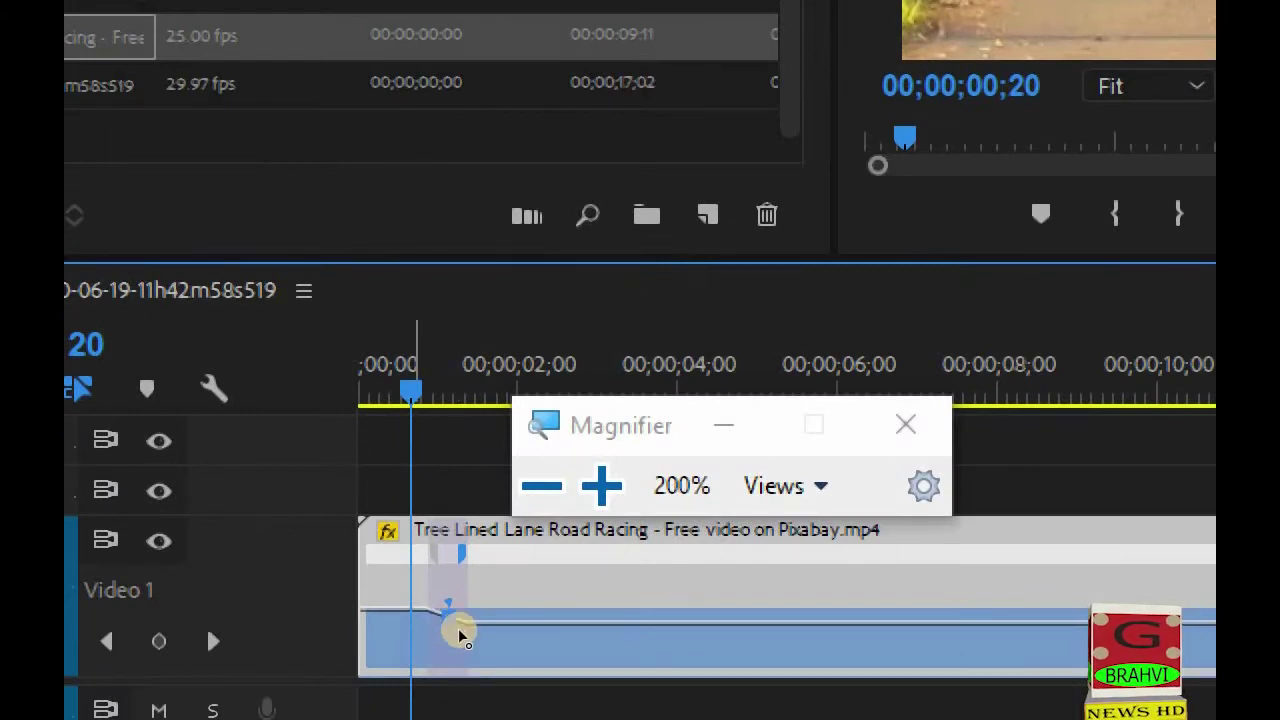
mouse_move(448, 629)
mouse_down()
mouse_move(520, 570)
mouse_move(472, 625)
mouse_up()
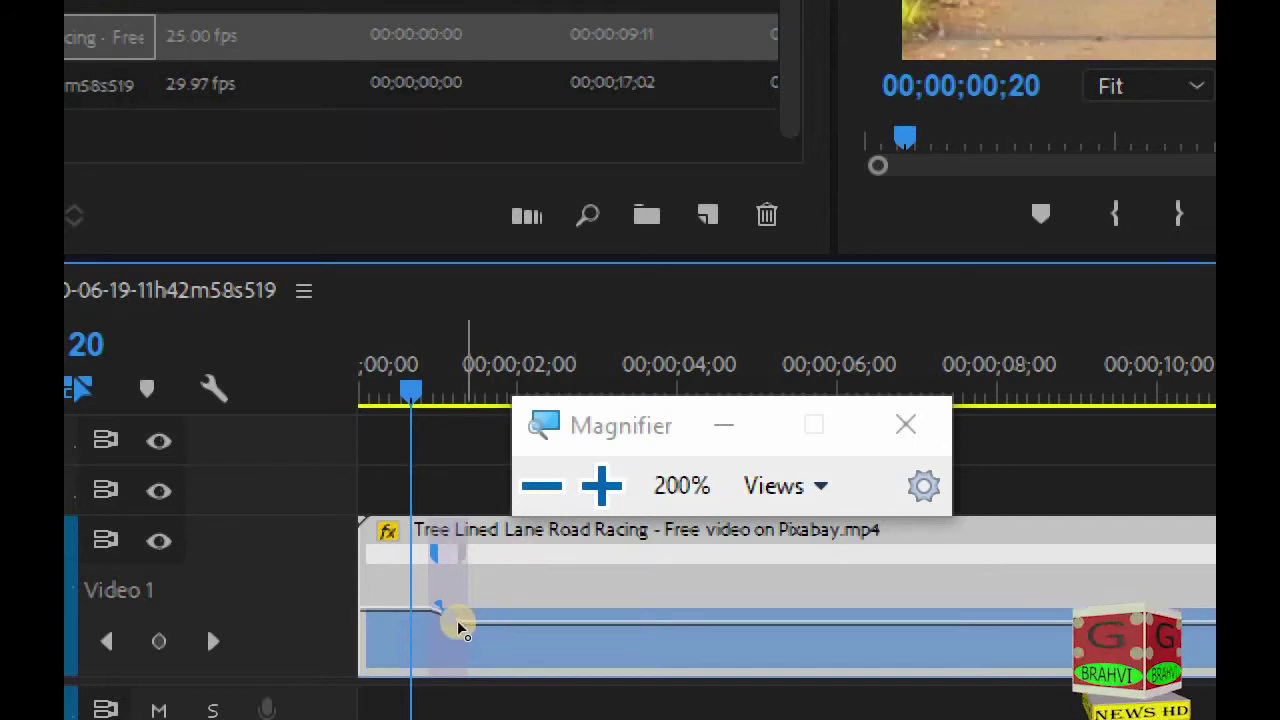
drag(458, 624, 481, 607)
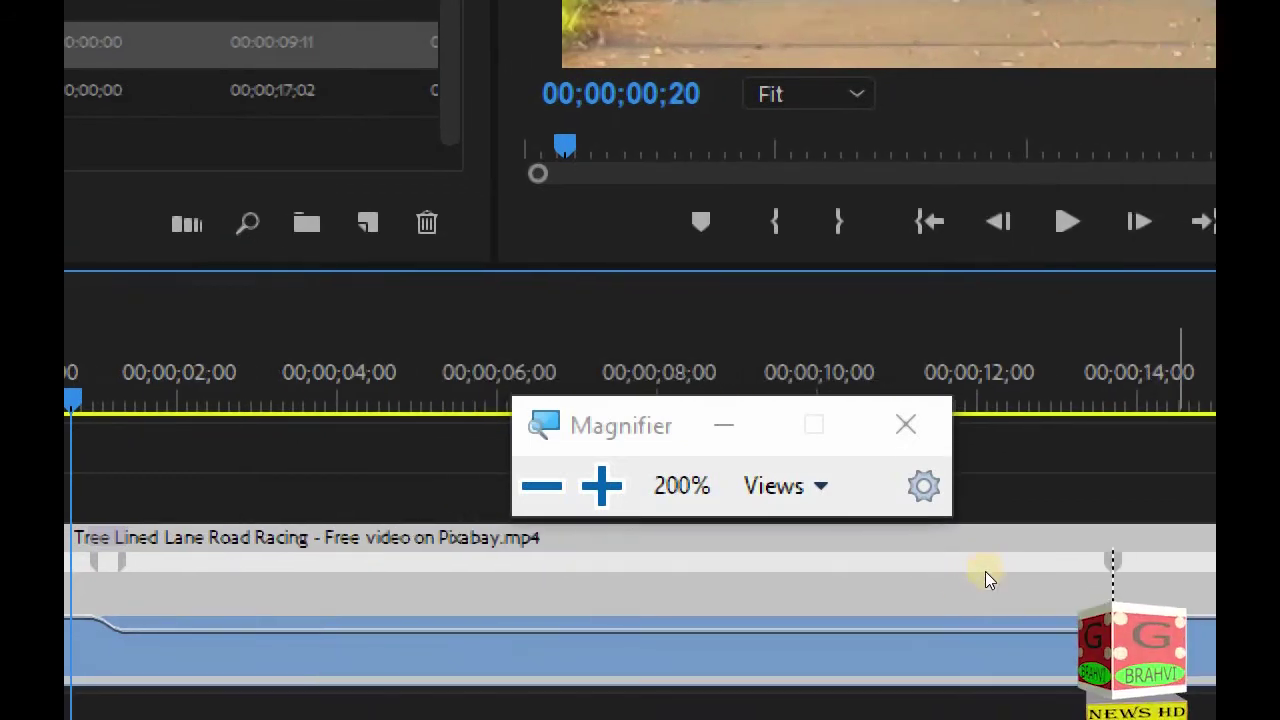
Split the second speed keyframe into a short gradual ramp near 00;00;14;00, and return the screen magnification to 100%
drag(952, 587, 976, 588)
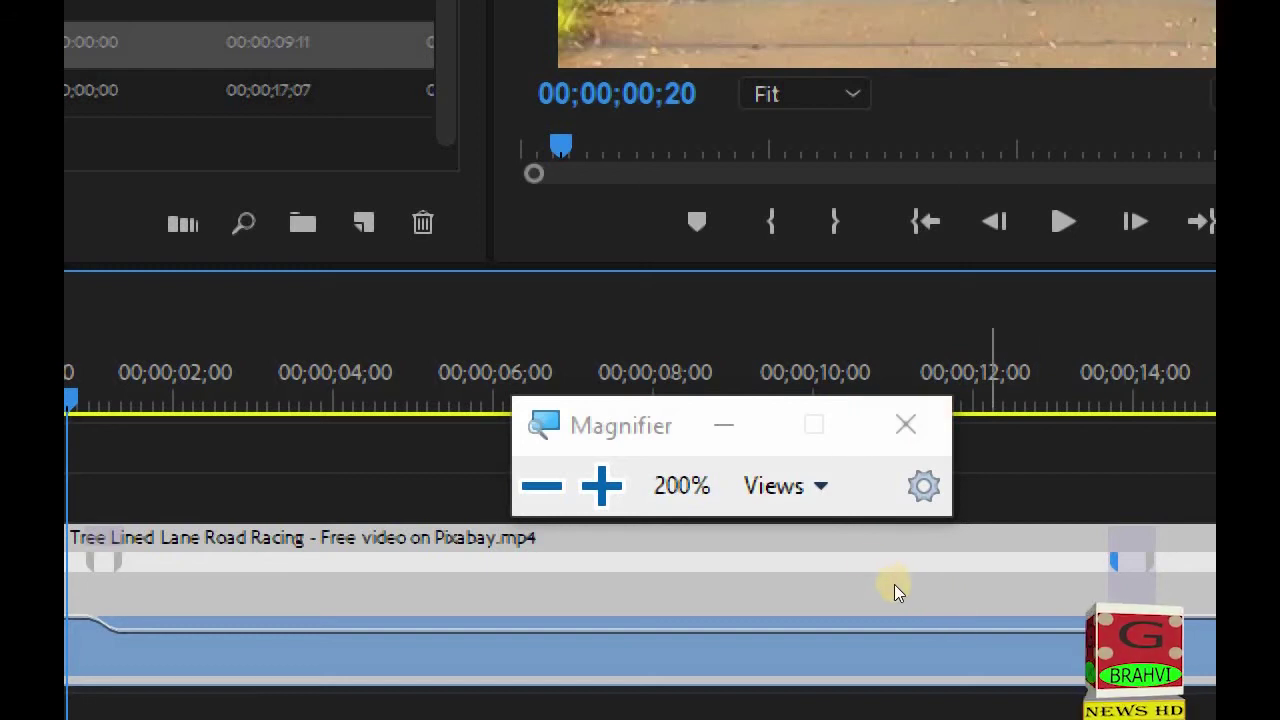
click(670, 549)
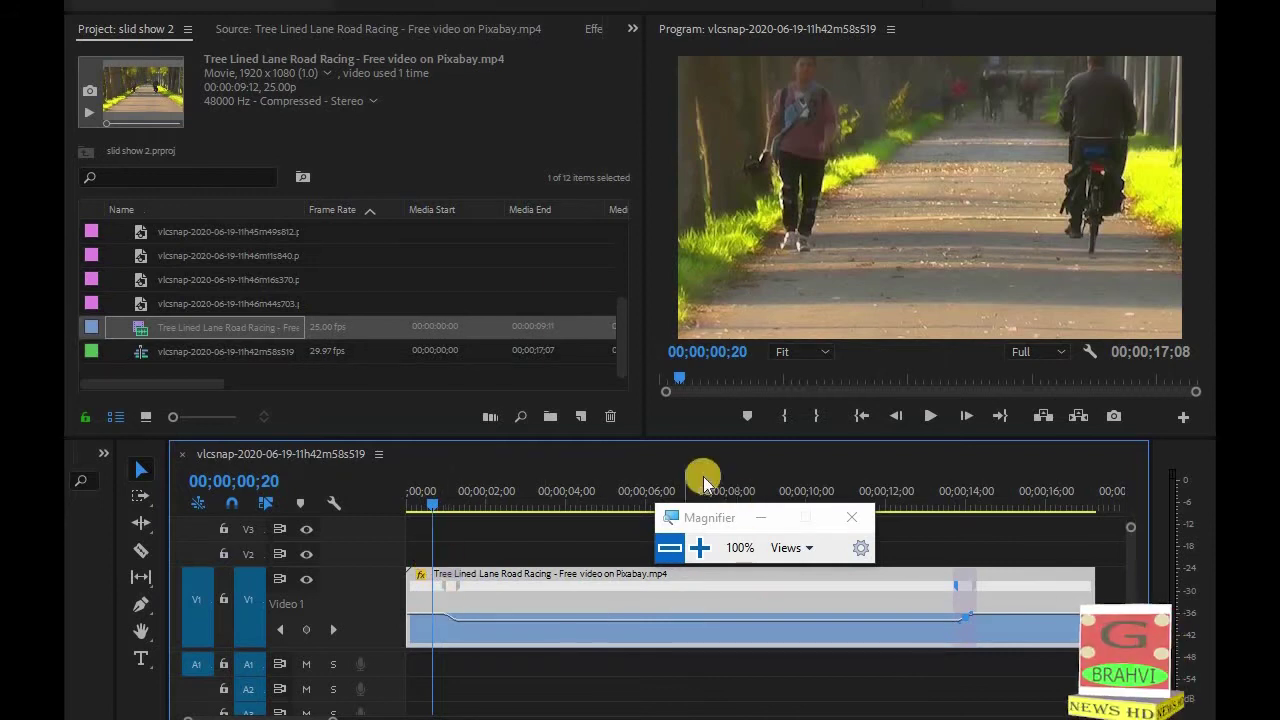
Save the project and play the smoothed slow-motion clip in an enlarged program preview, restoring the layout at the end
key(ctrl+s)
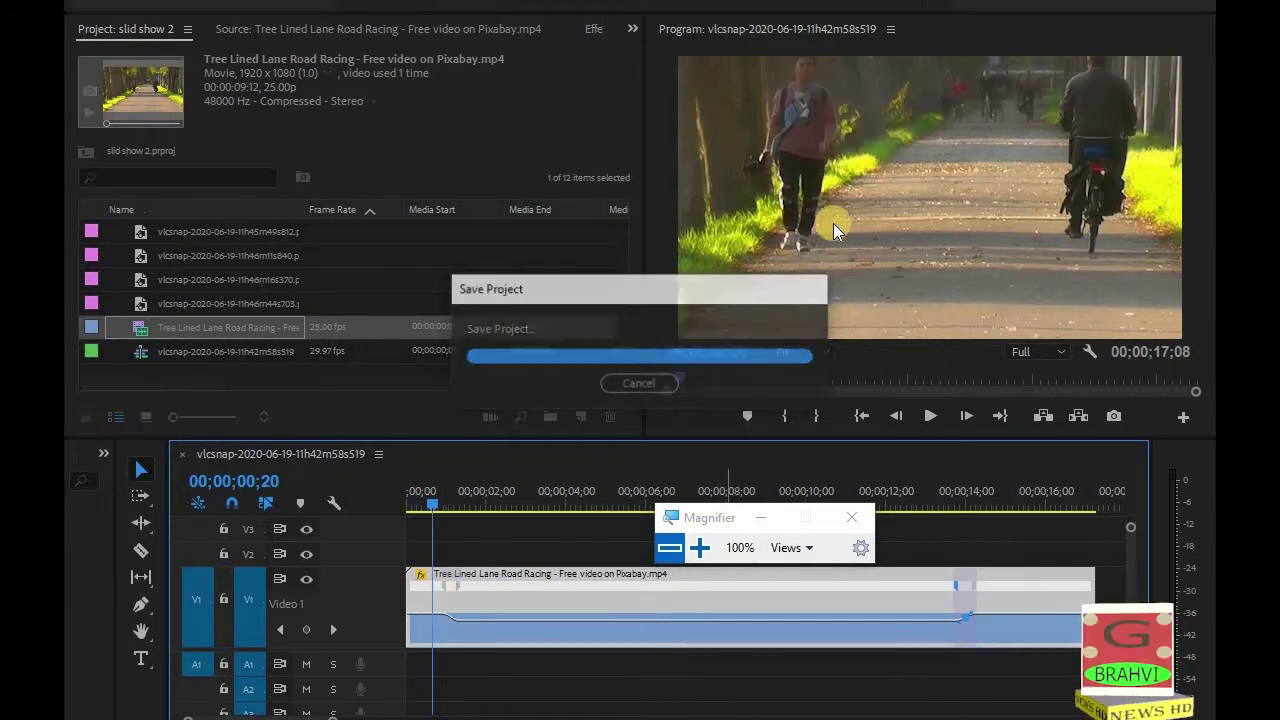
click(833, 223)
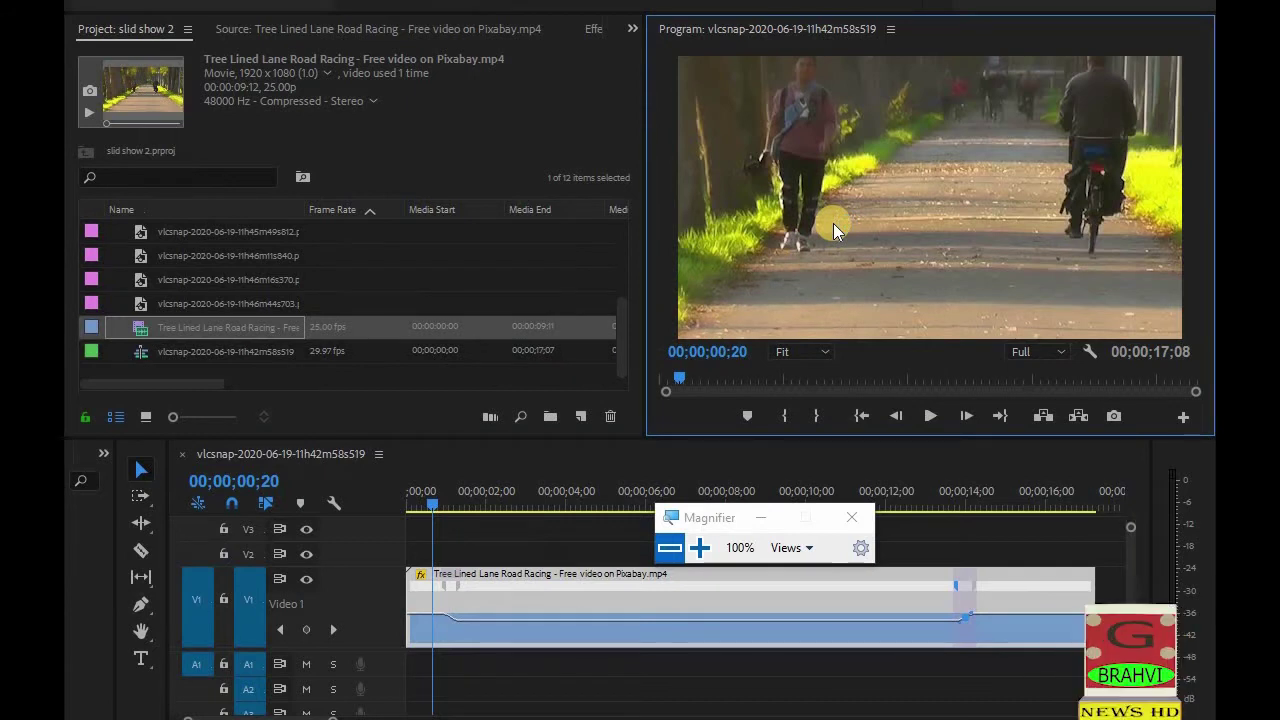
key(grave)
key(space)
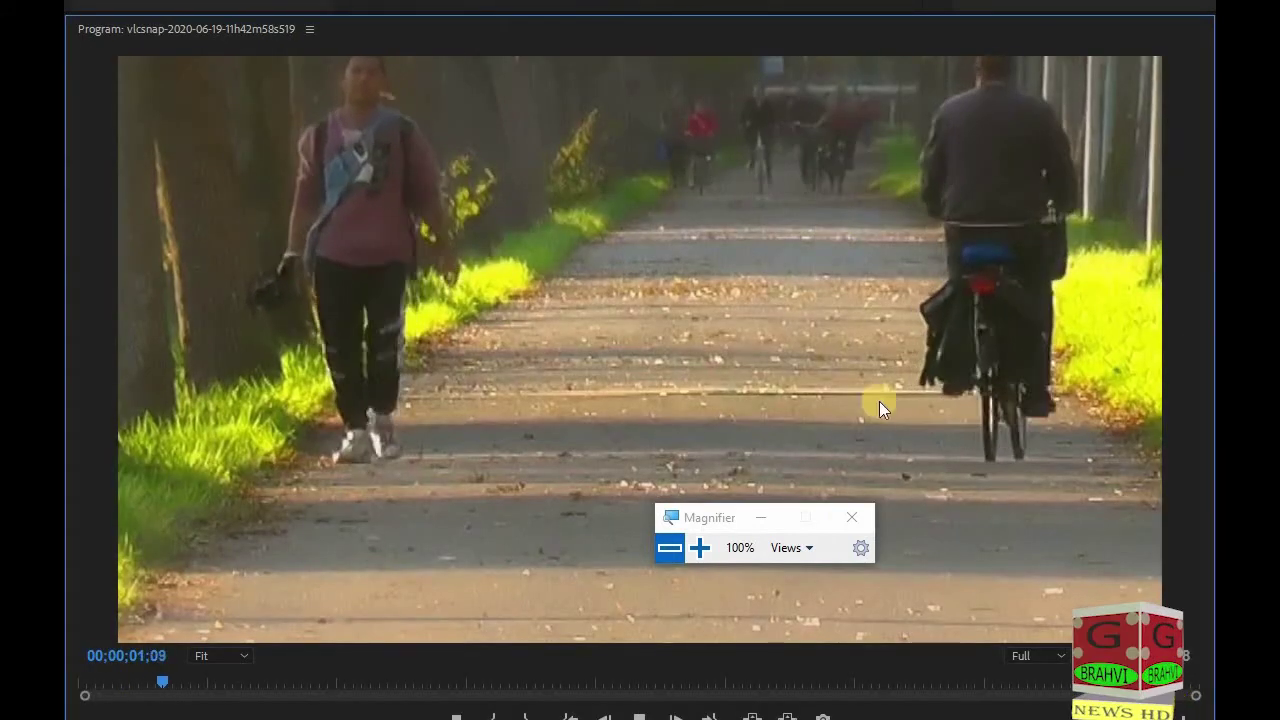
click(848, 514)
click(109, 681)
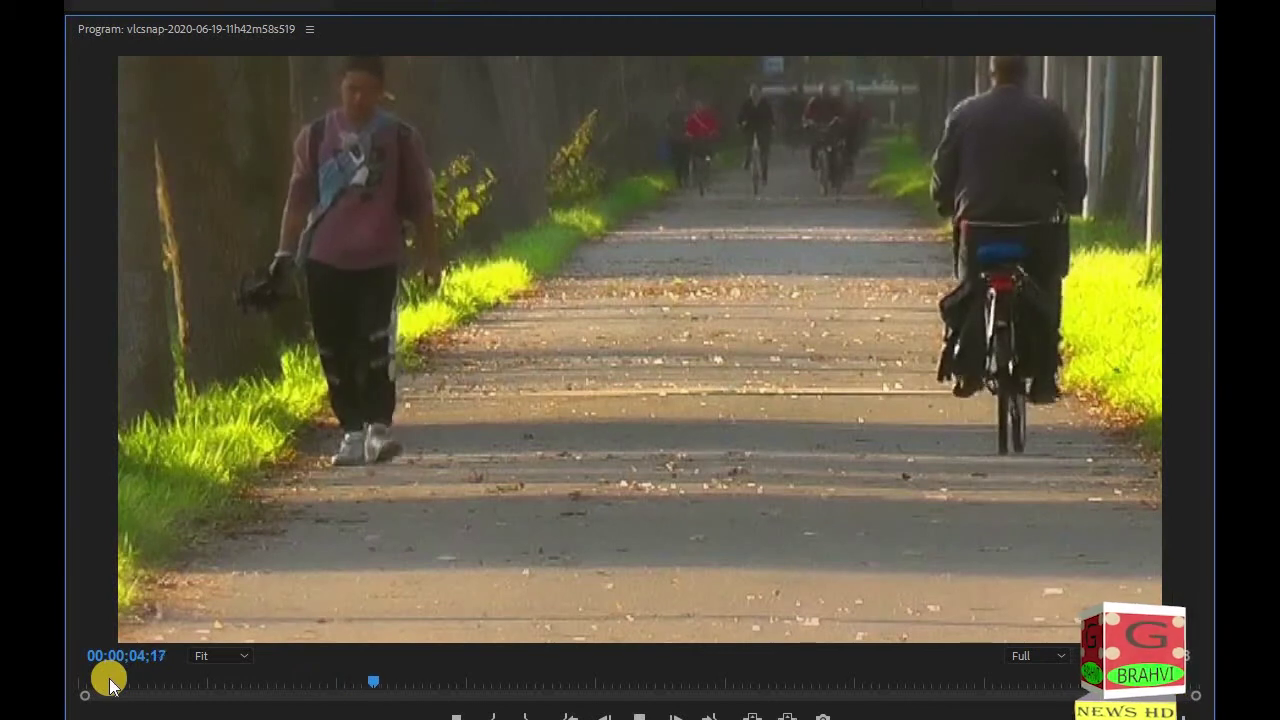
key(grave)
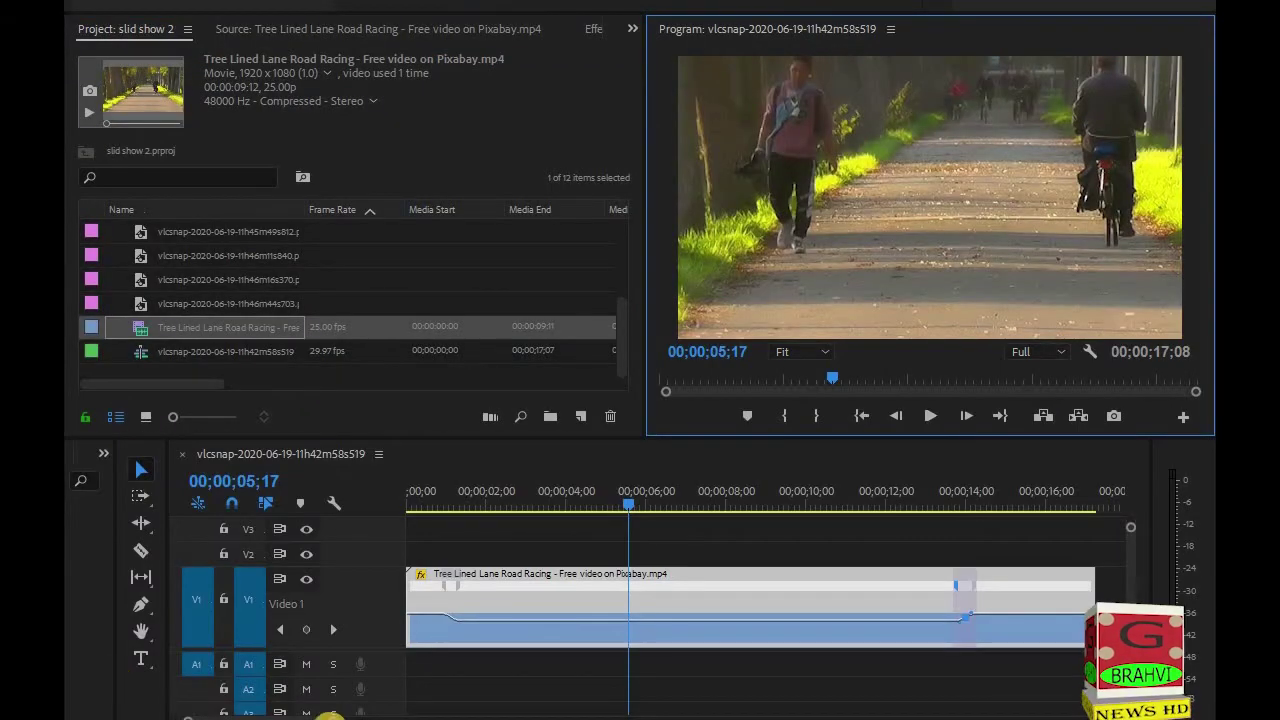
Add another copy of the Tree Lined Lane Road Racing clip directly after the first clip on V1 and select it
drag(334, 718, 418, 718)
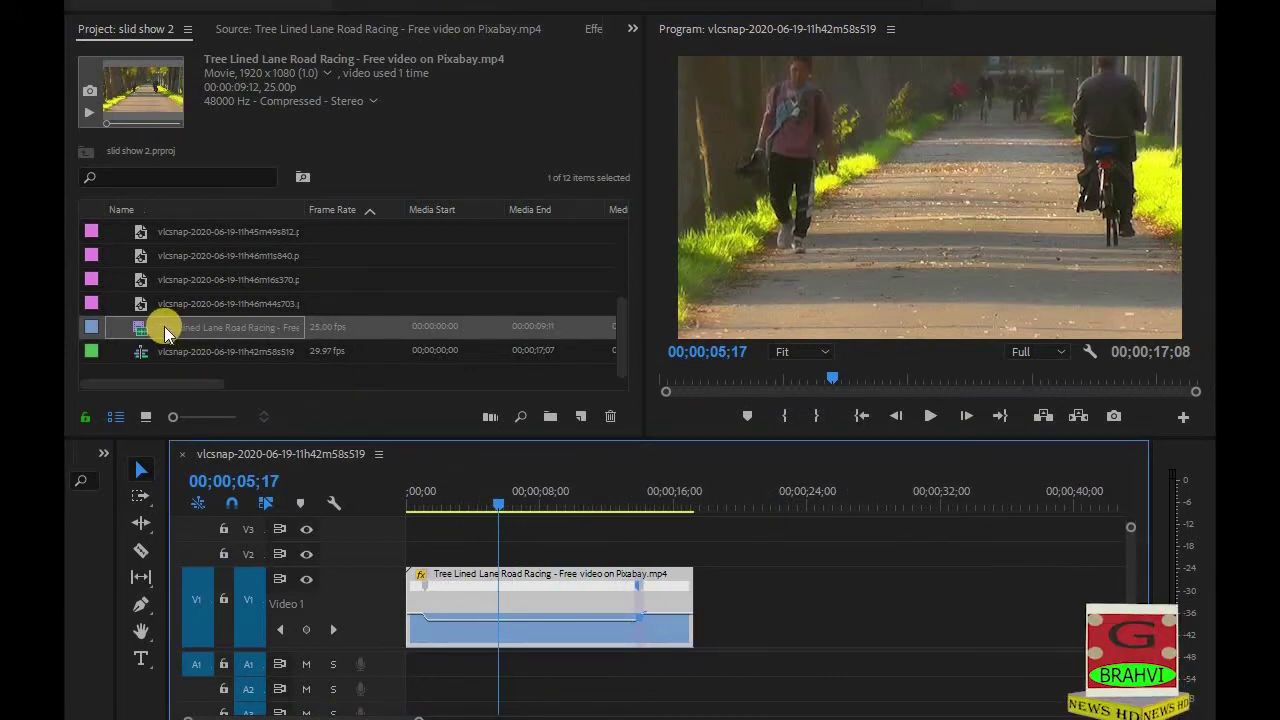
drag(149, 327, 729, 577)
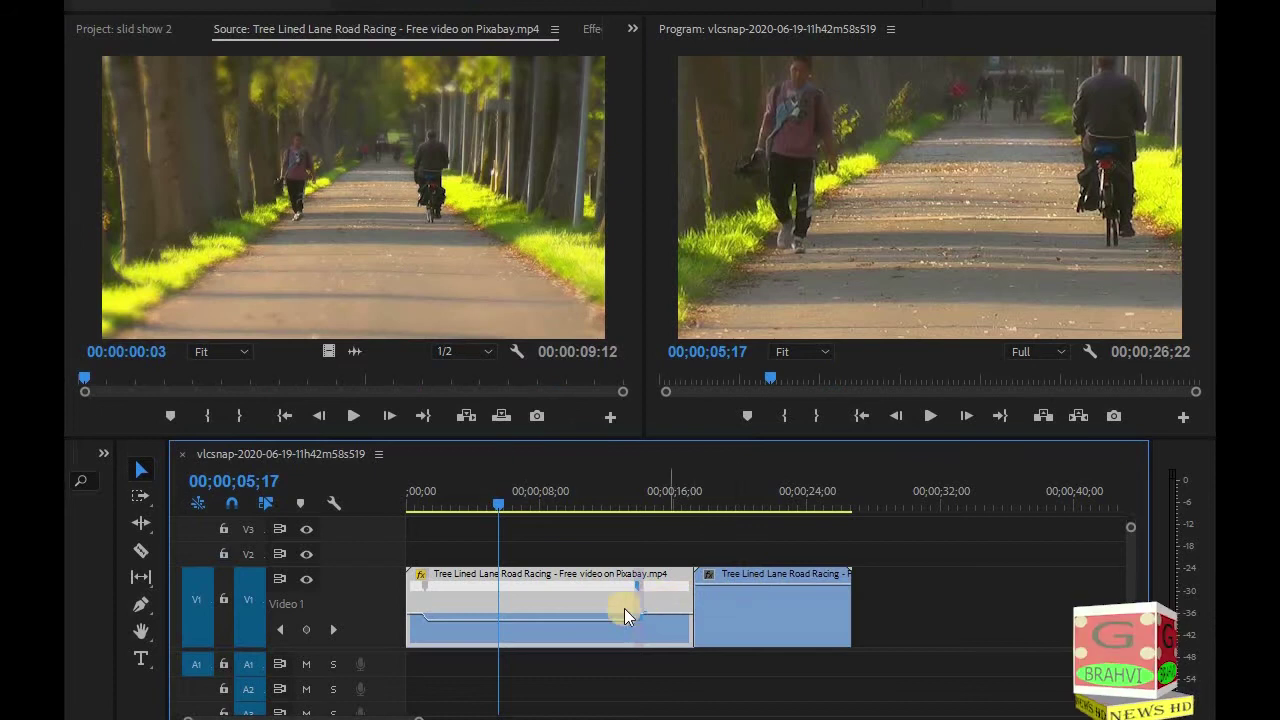
click(742, 595)
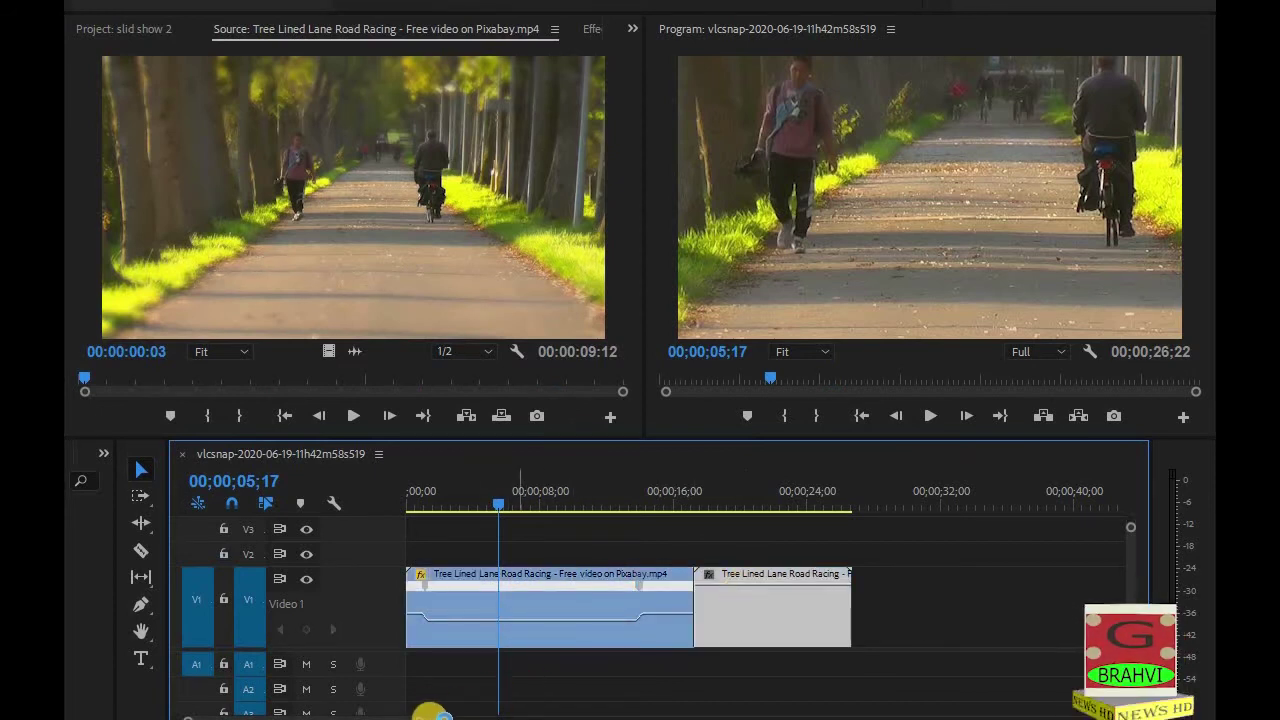
Show the Time Remapping speed line on the second clip
drag(429, 712, 470, 712)
right_click(653, 618)
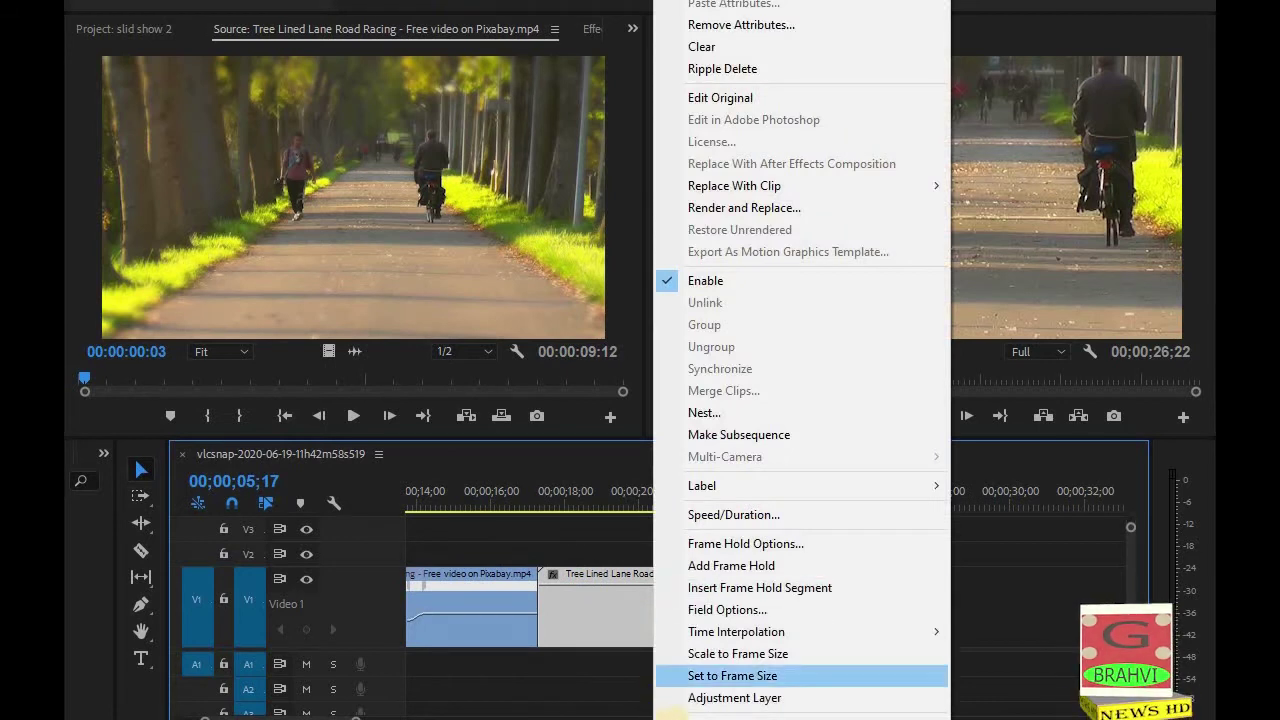
scroll(800, 400, down, 5)
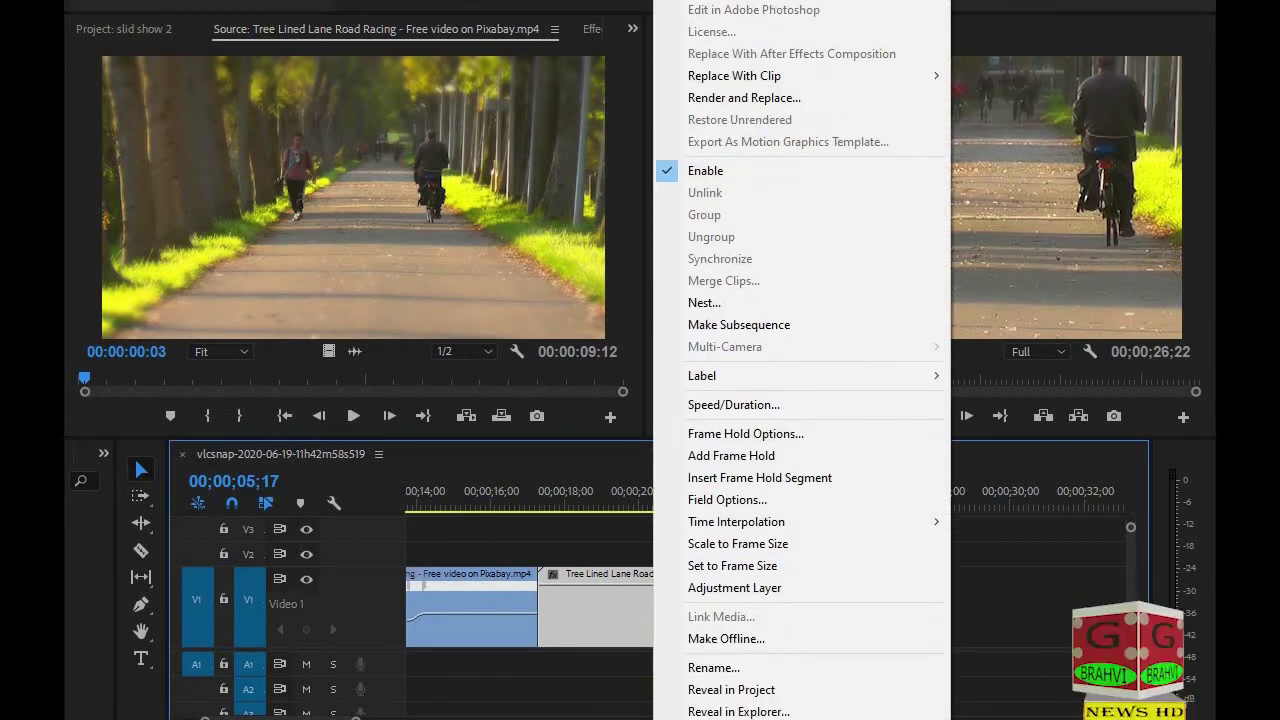
scroll(802, 362, down, 1)
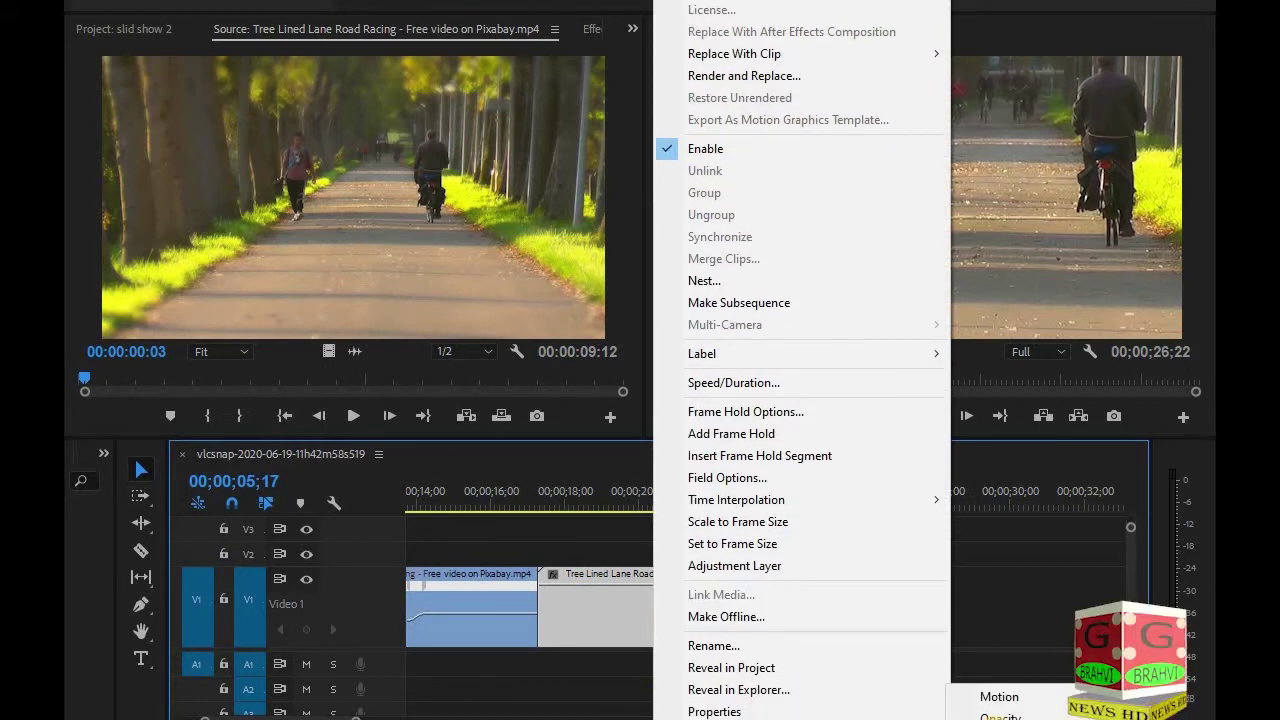
click(1130, 719)
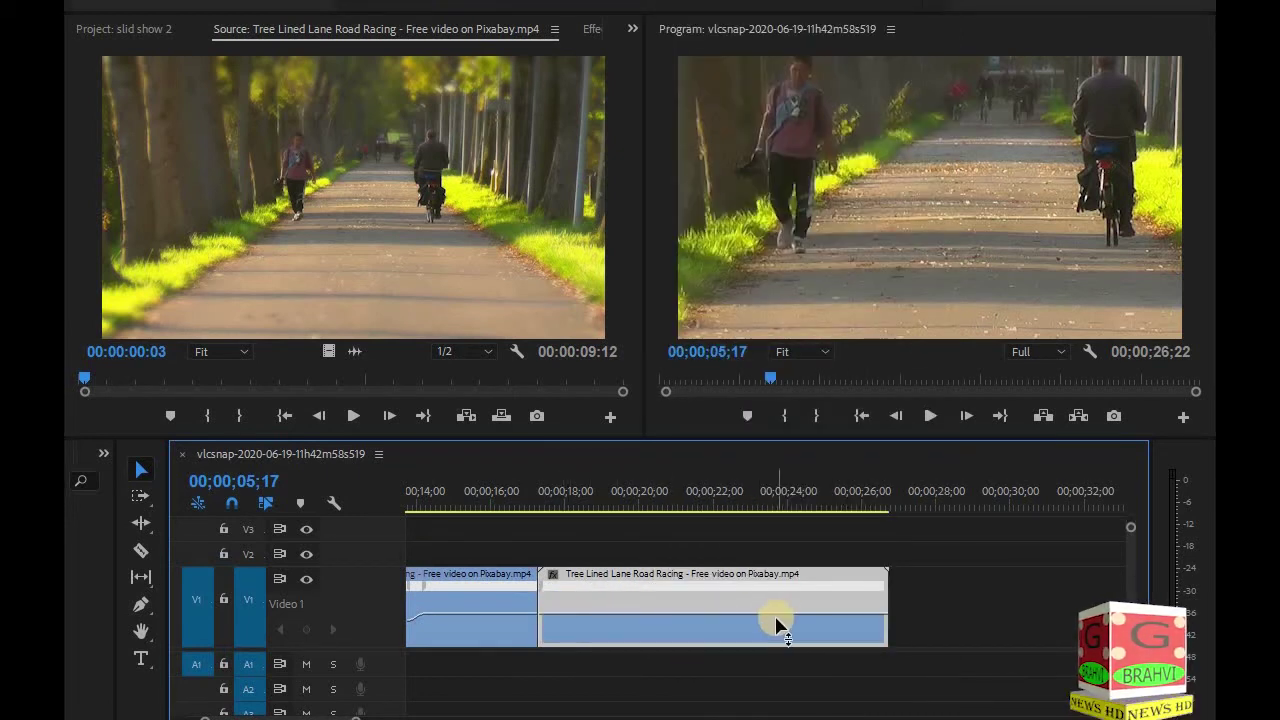
Add speed keyframes to the second clip at 00;00;18;11 and 00;00;23;18 with the Pen tool
click(580, 498)
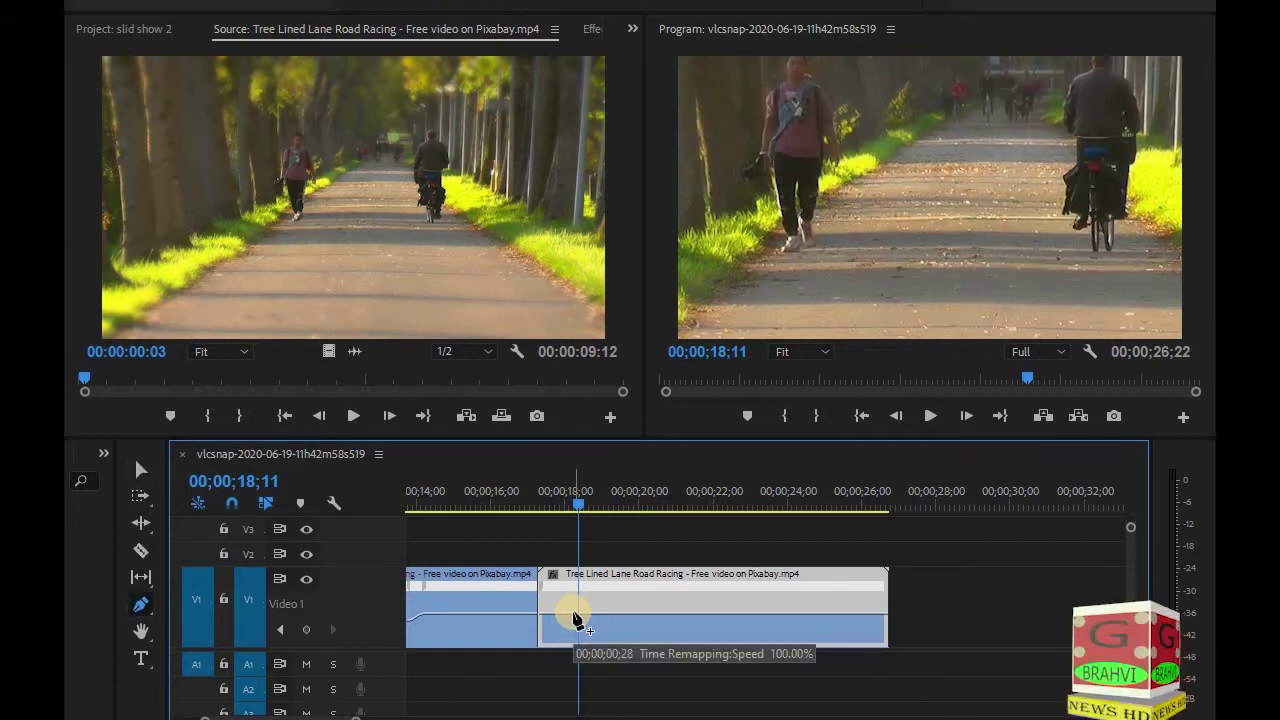
click(579, 618)
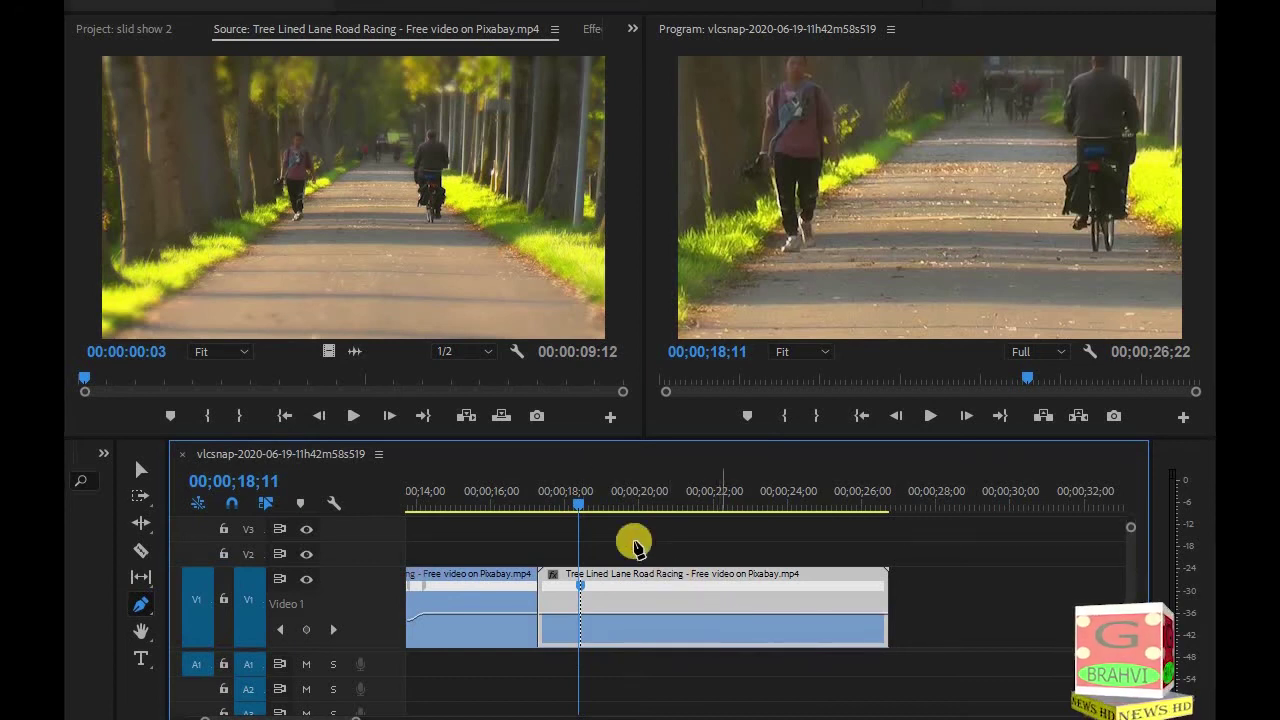
drag(583, 506, 772, 518)
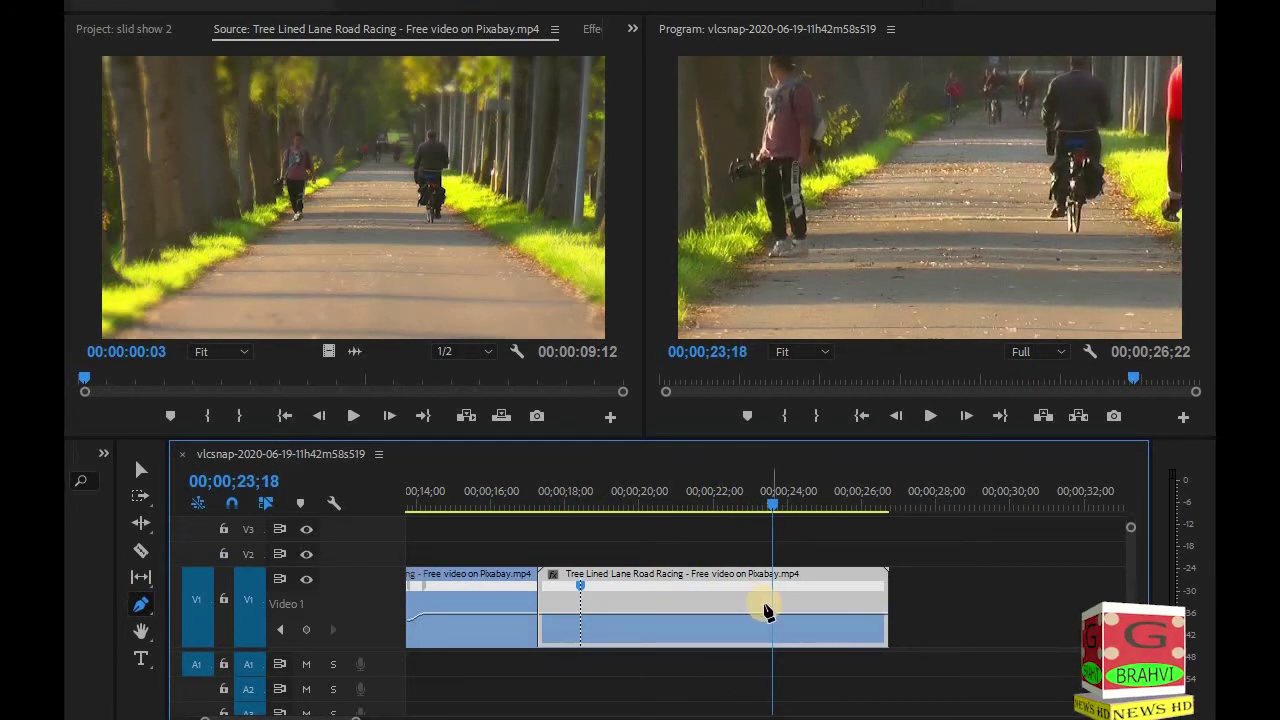
click(773, 615)
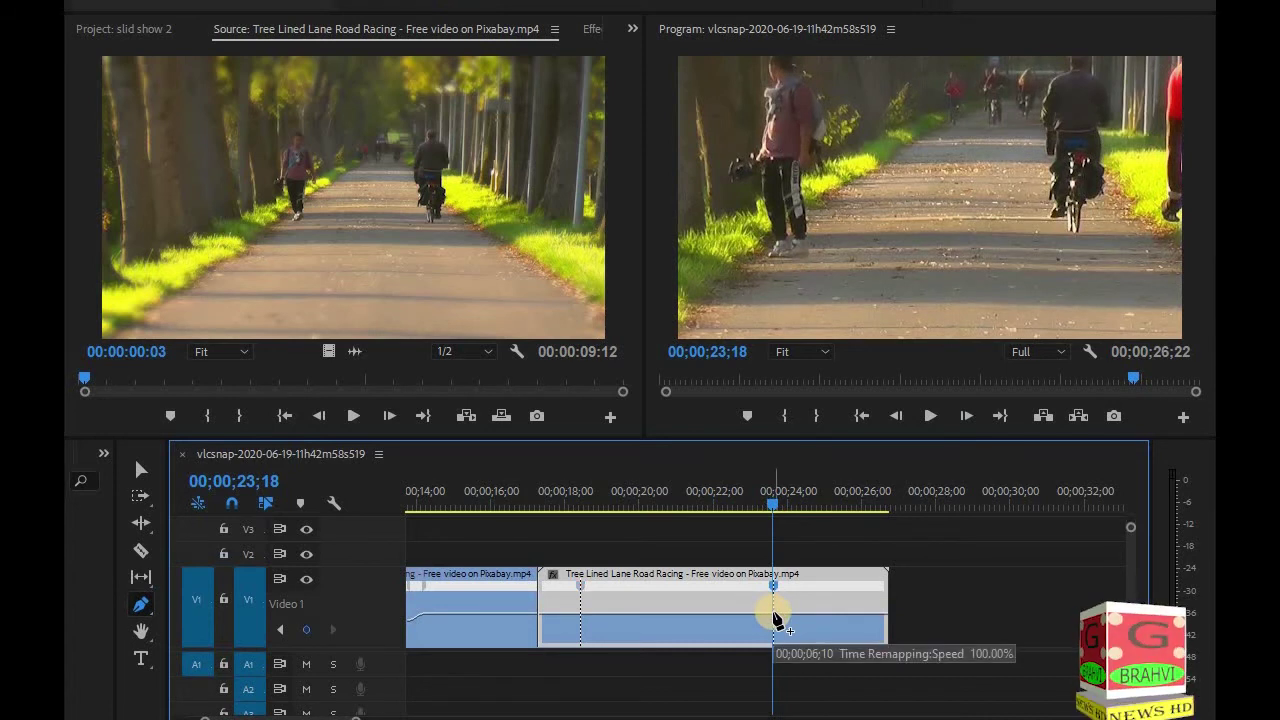
Raise the speed line between the second clip's two keyframes to speed up that section, and move the playhead to 00;00;18;25
key(v)
drag(700, 615, 698, 470)
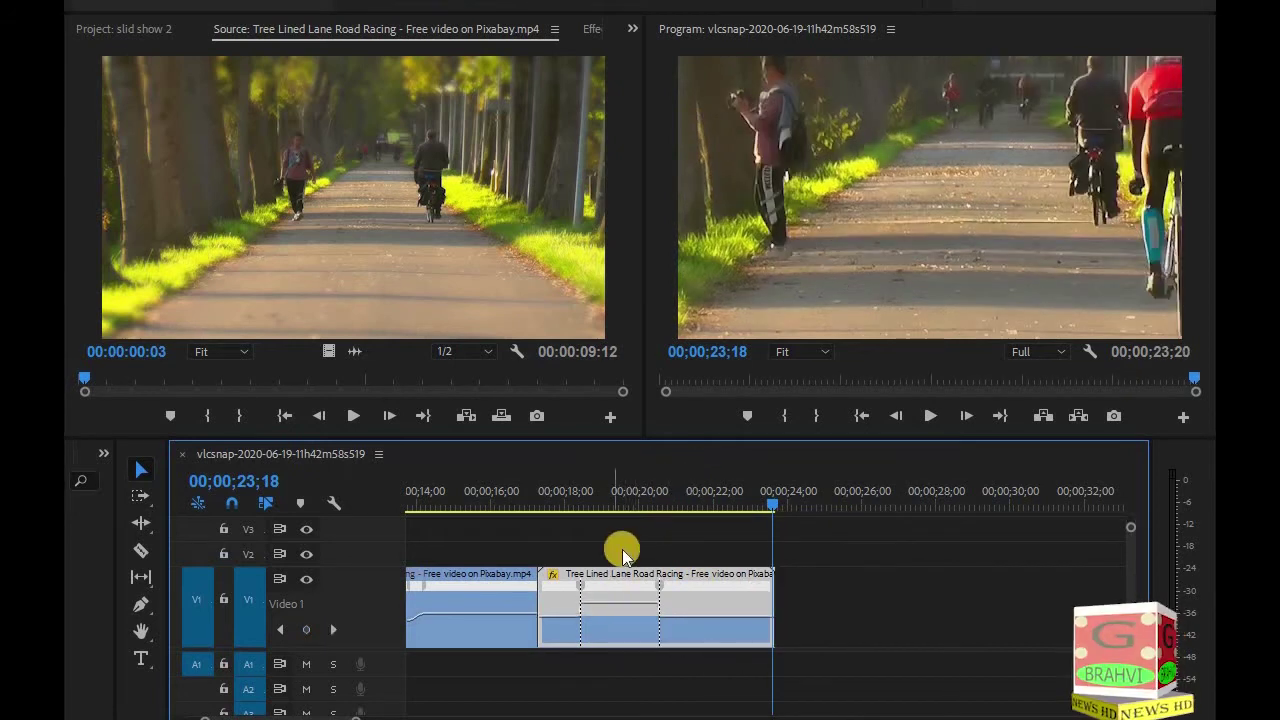
click(601, 501)
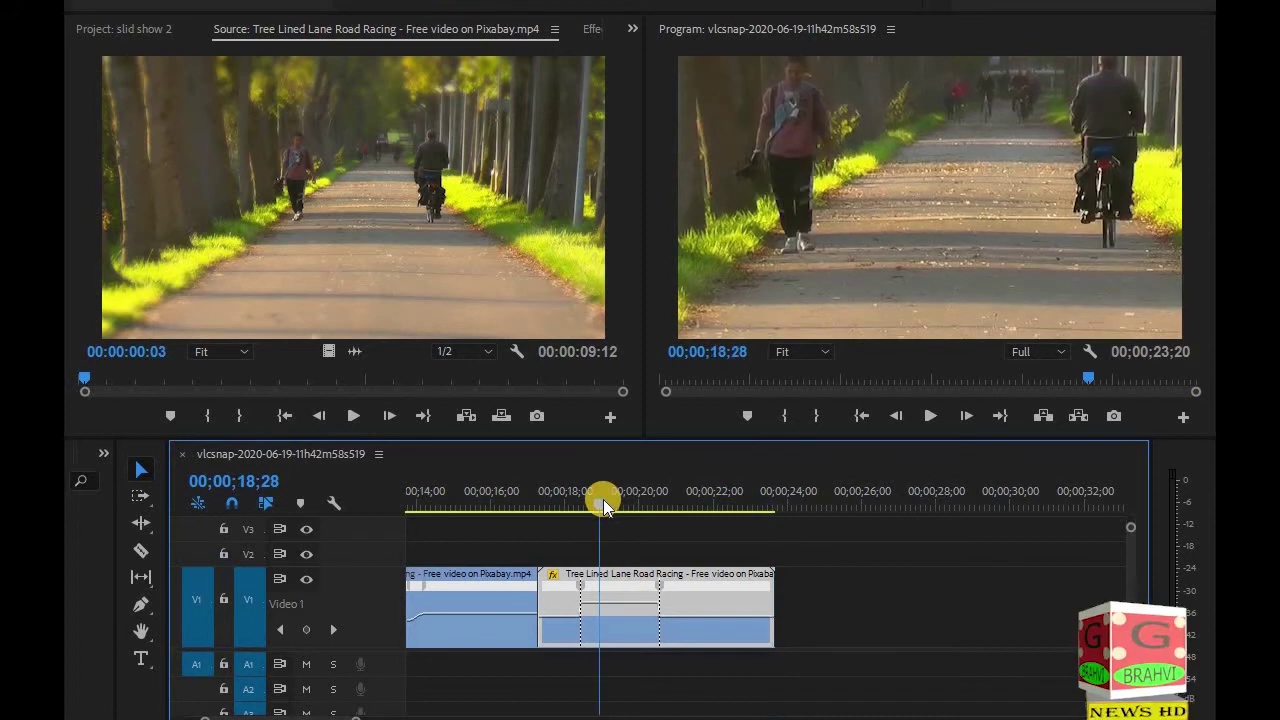
drag(603, 503, 594, 507)
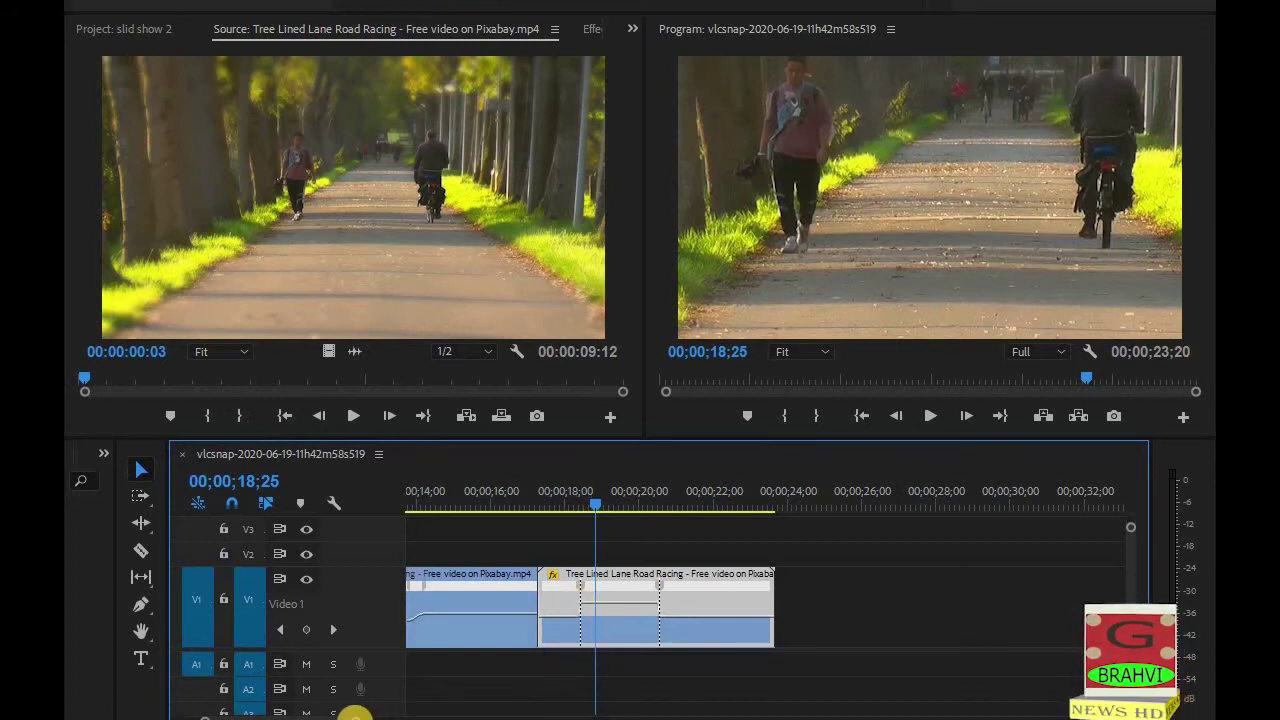
Magnify the screen to 200% and split both of the second clip's speed keyframes into short gradual ramps
drag(353, 718, 336, 718)
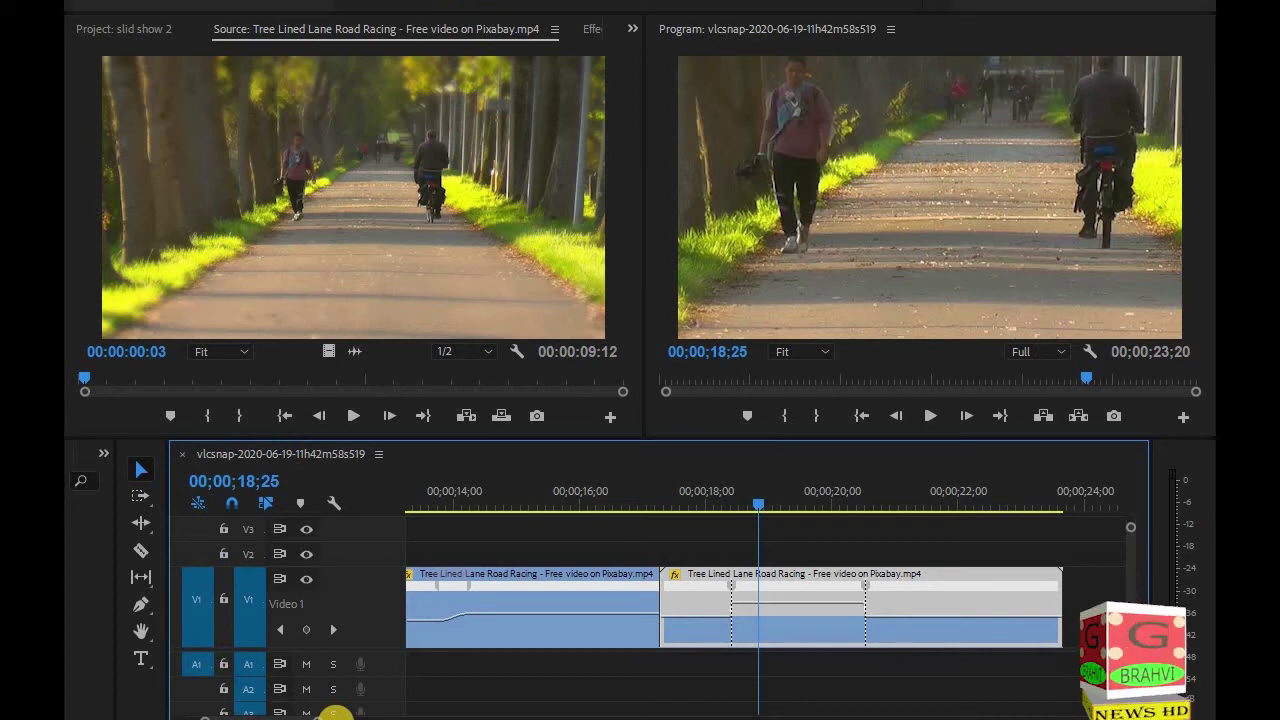
key(super+plus)
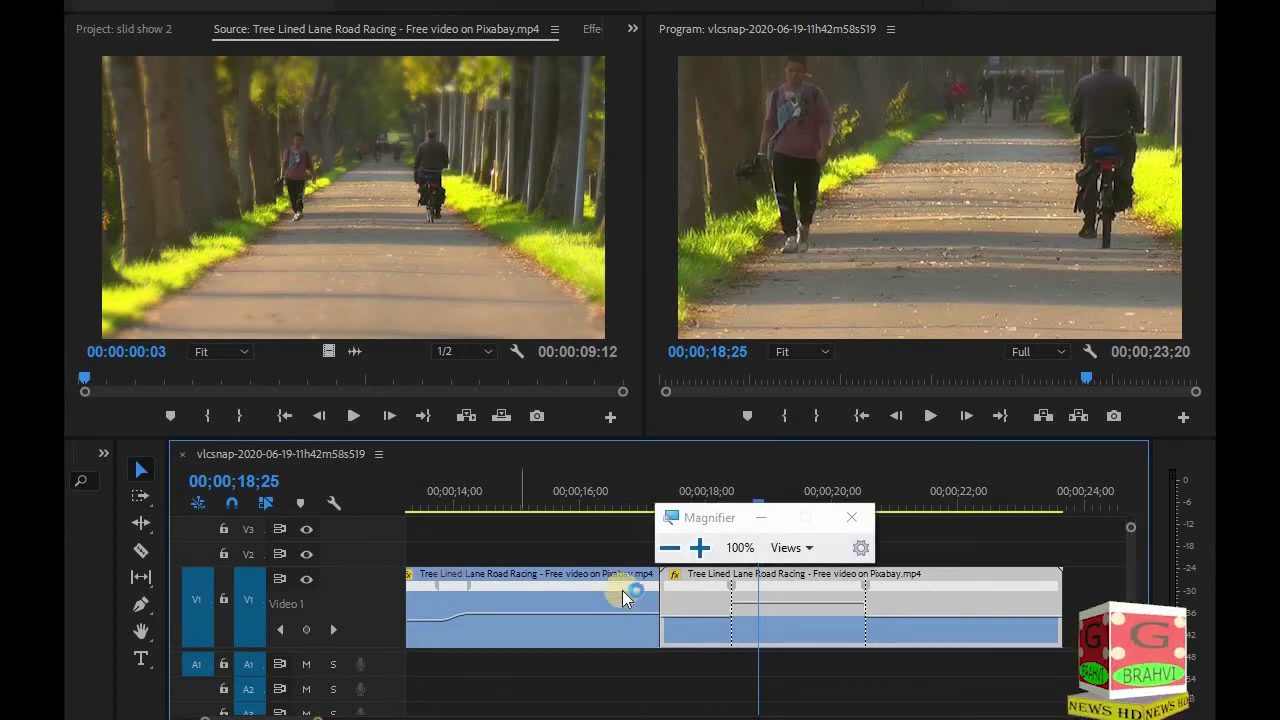
click(701, 546)
click(703, 555)
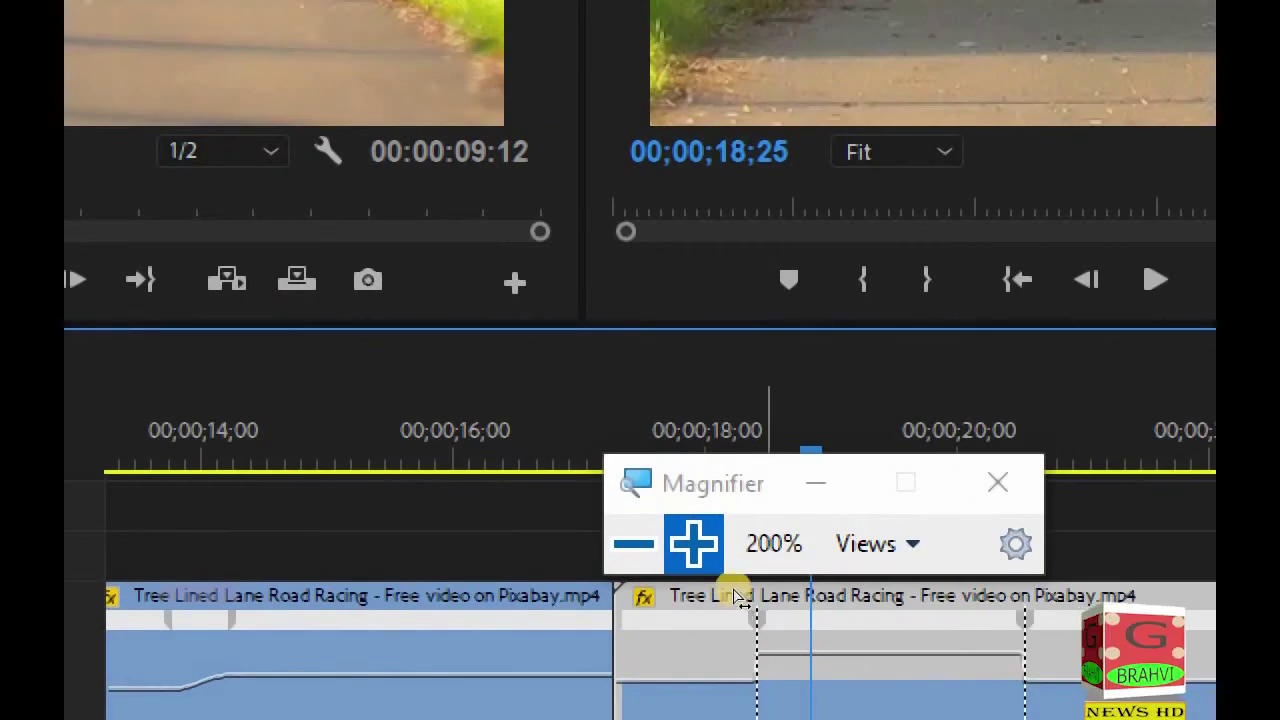
drag(734, 590, 753, 590)
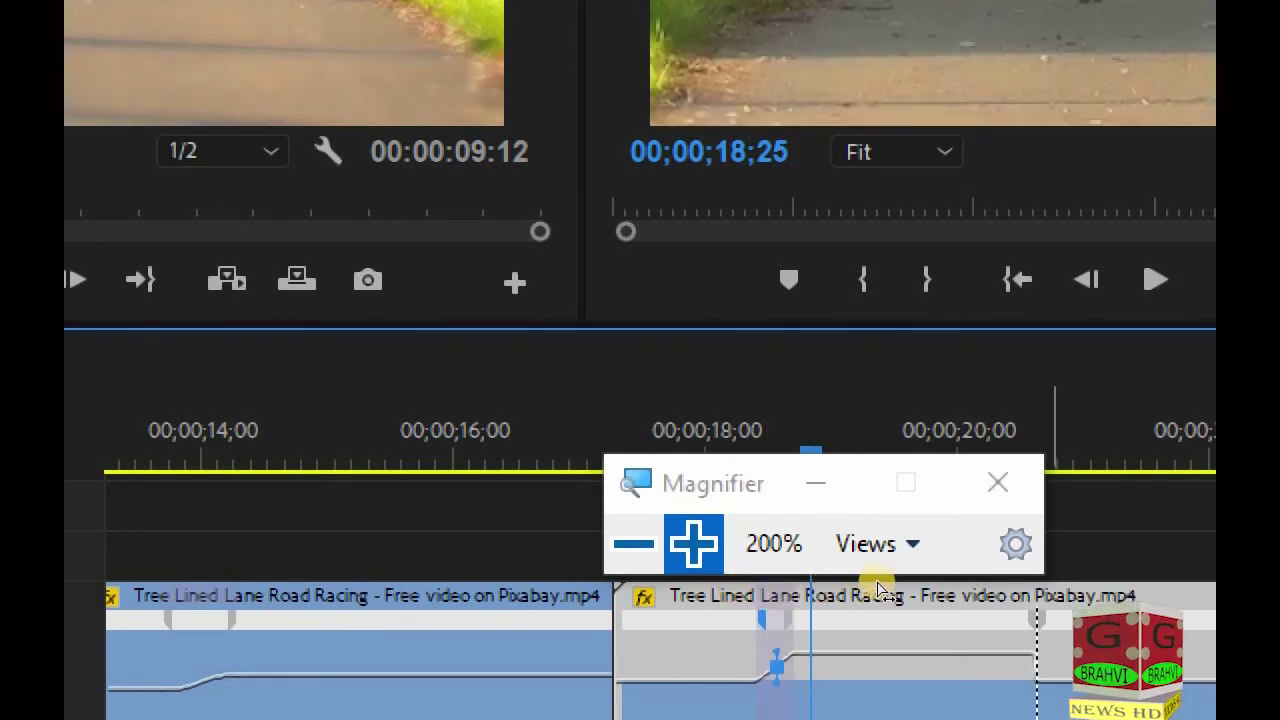
drag(875, 586, 859, 588)
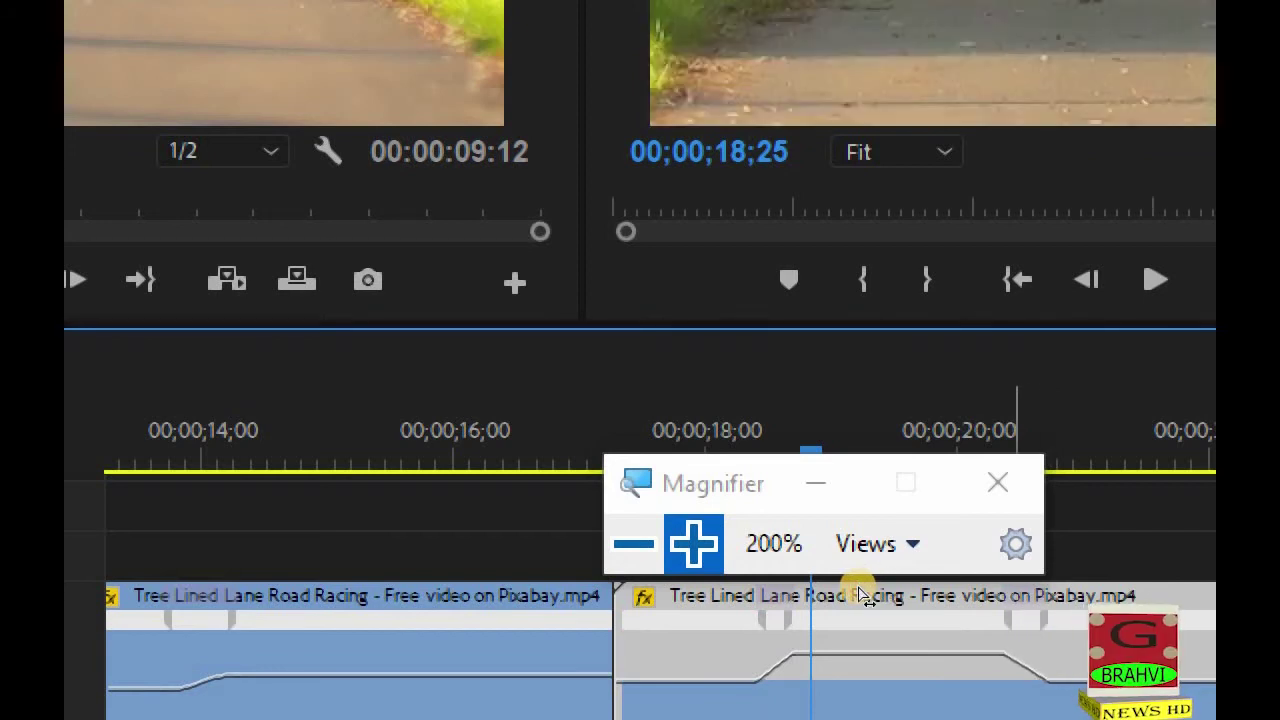
Smooth the ramps into and out of the second clip's fast section into curves by adjusting their curve handles
click(739, 590)
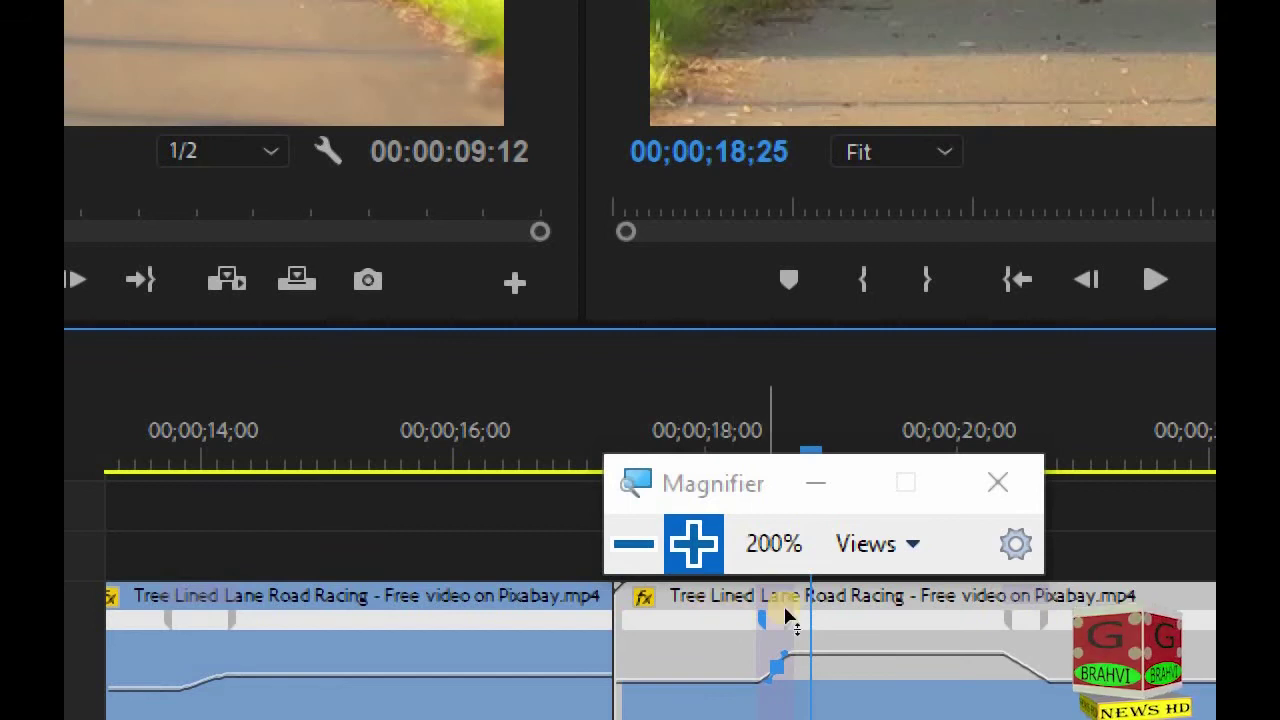
click(862, 579)
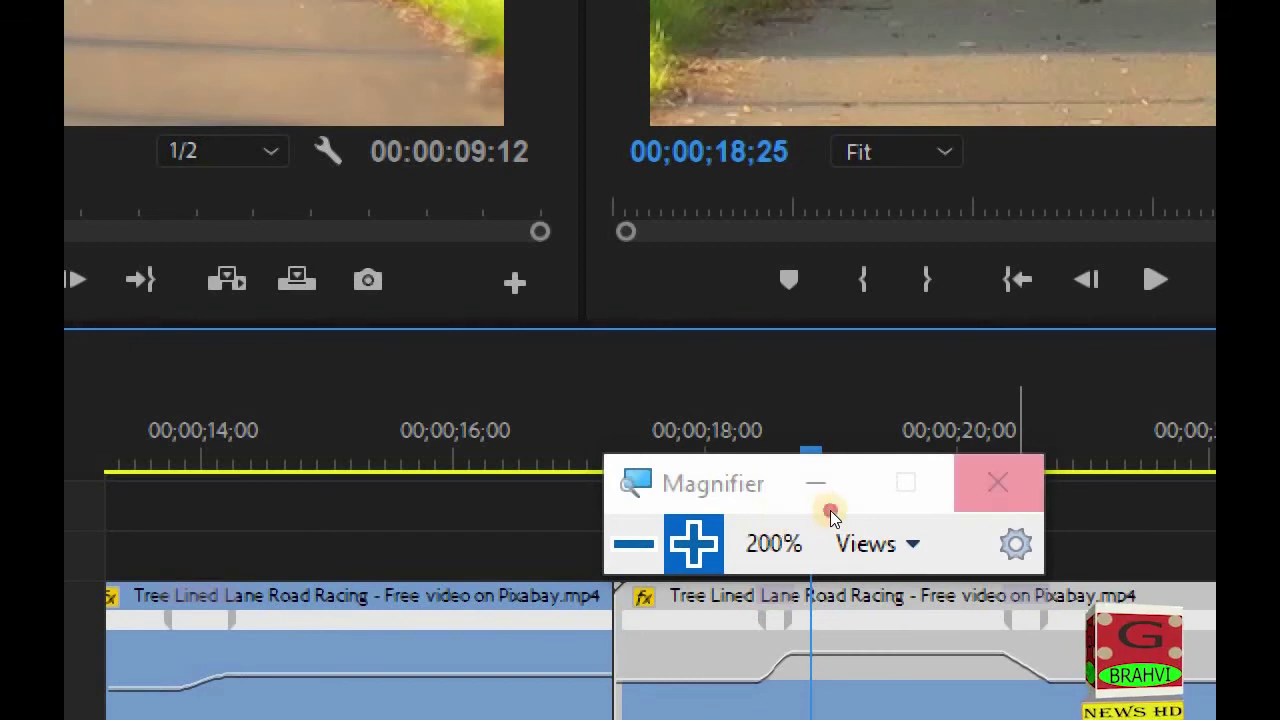
drag(700, 512, 371, 439)
click(856, 561)
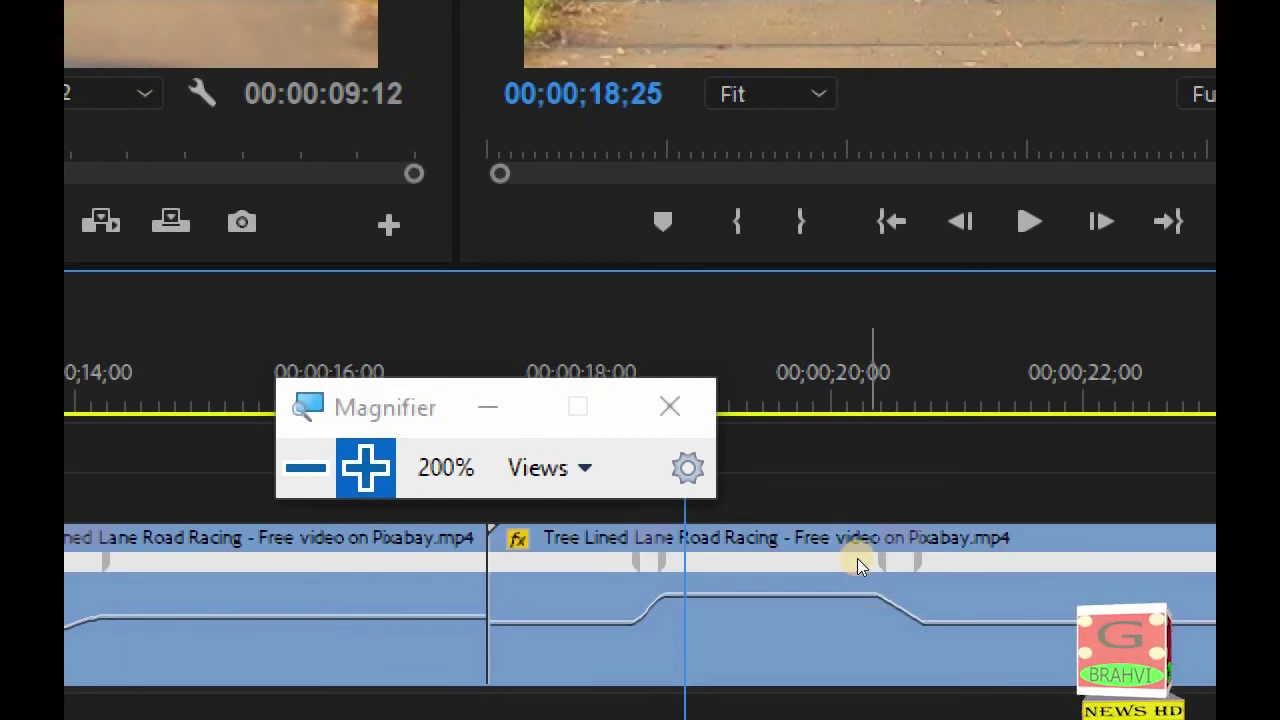
click(867, 580)
ctrl+click(867, 606)
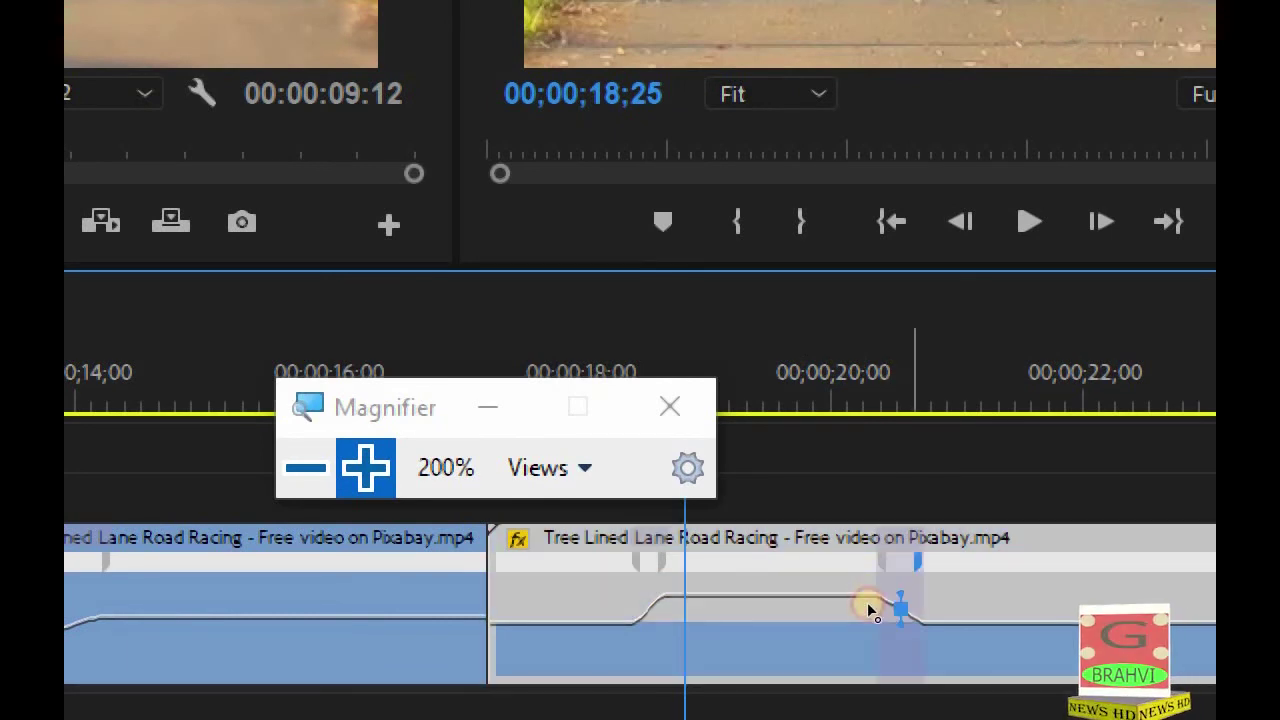
drag(885, 615, 908, 599)
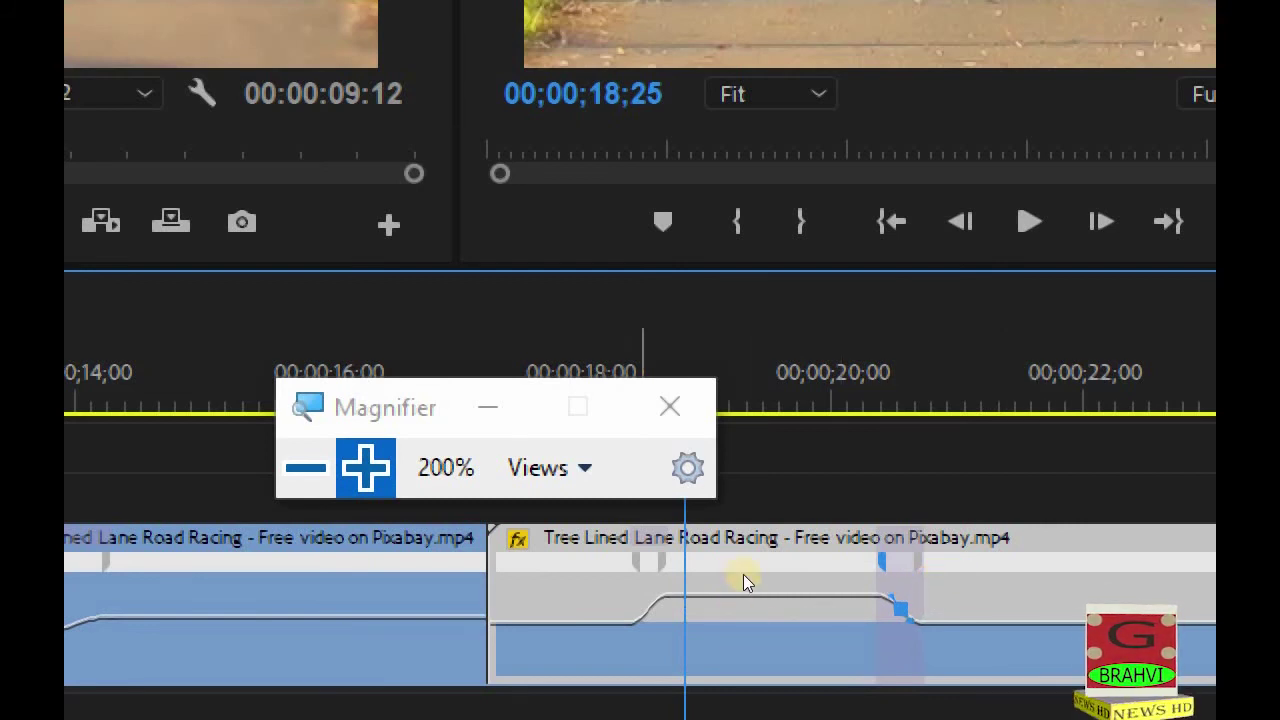
Play the second clip's speed ramp in an enlarged program preview, then stop playback and restore the layout
click(757, 500)
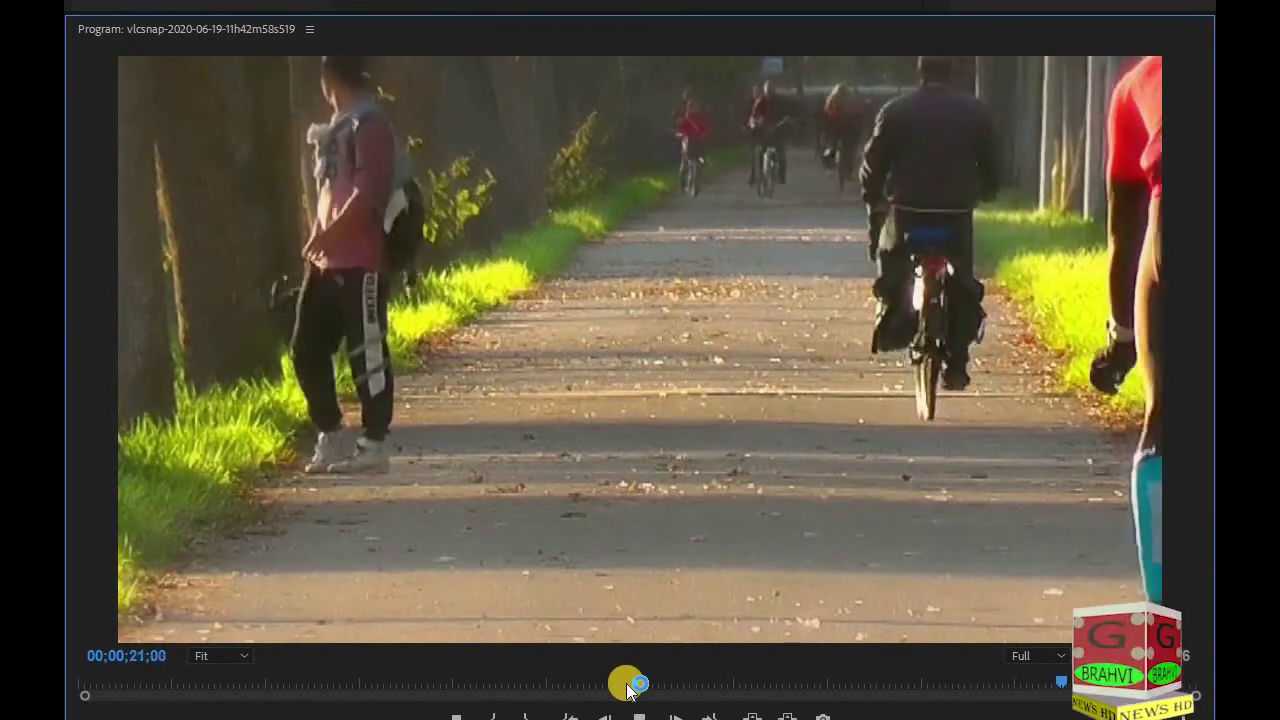
key(space)
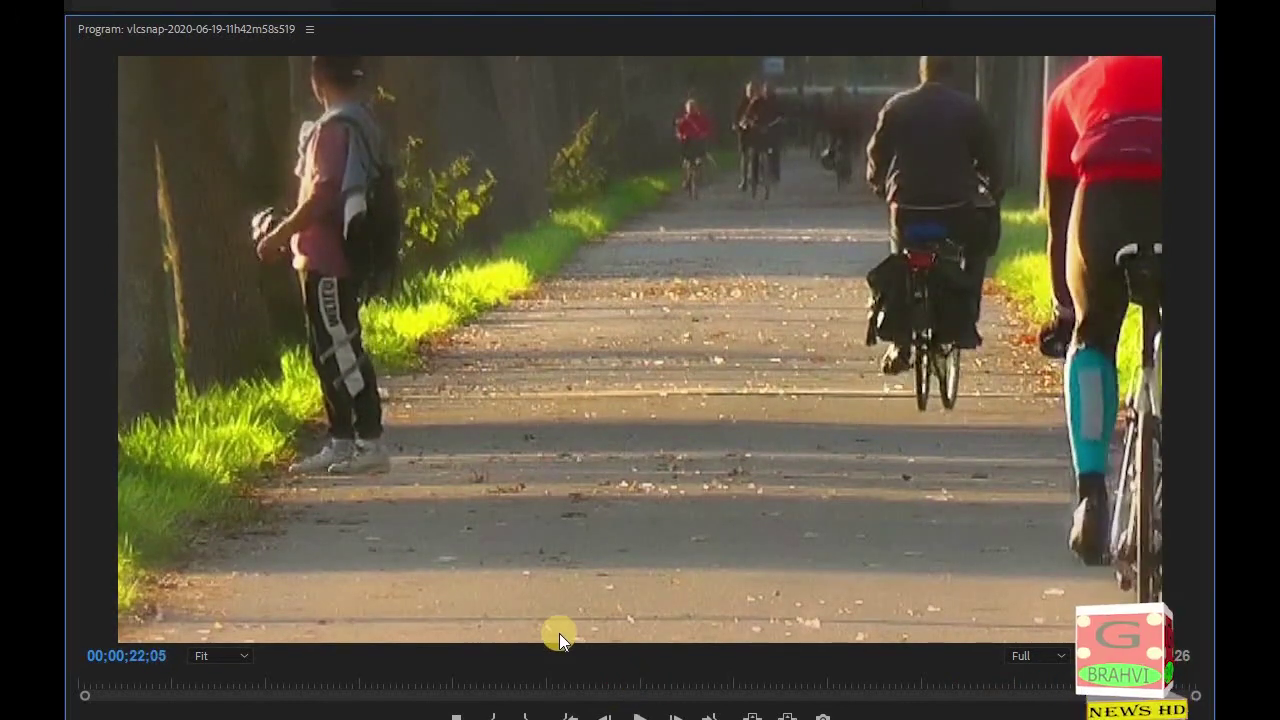
key(grave)
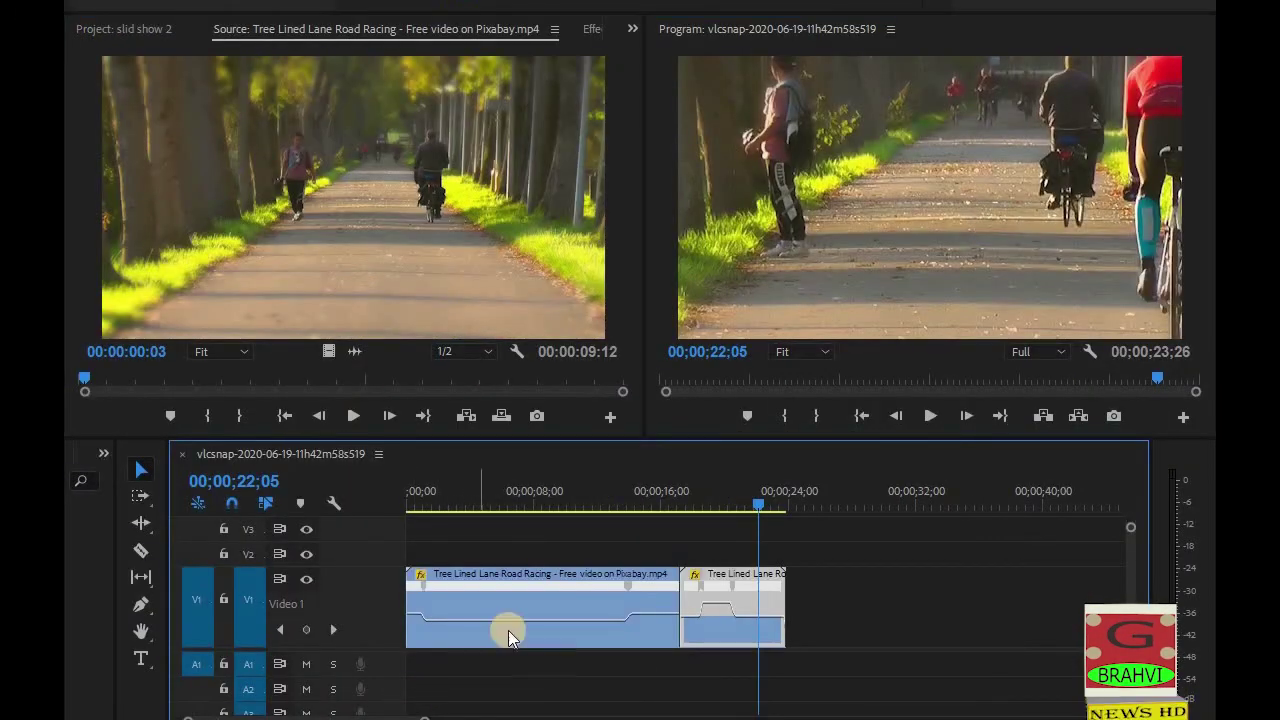
Check the frame at 00;00;04;16 in the slowed first clip, then the start of the second clip's fast section
click(477, 492)
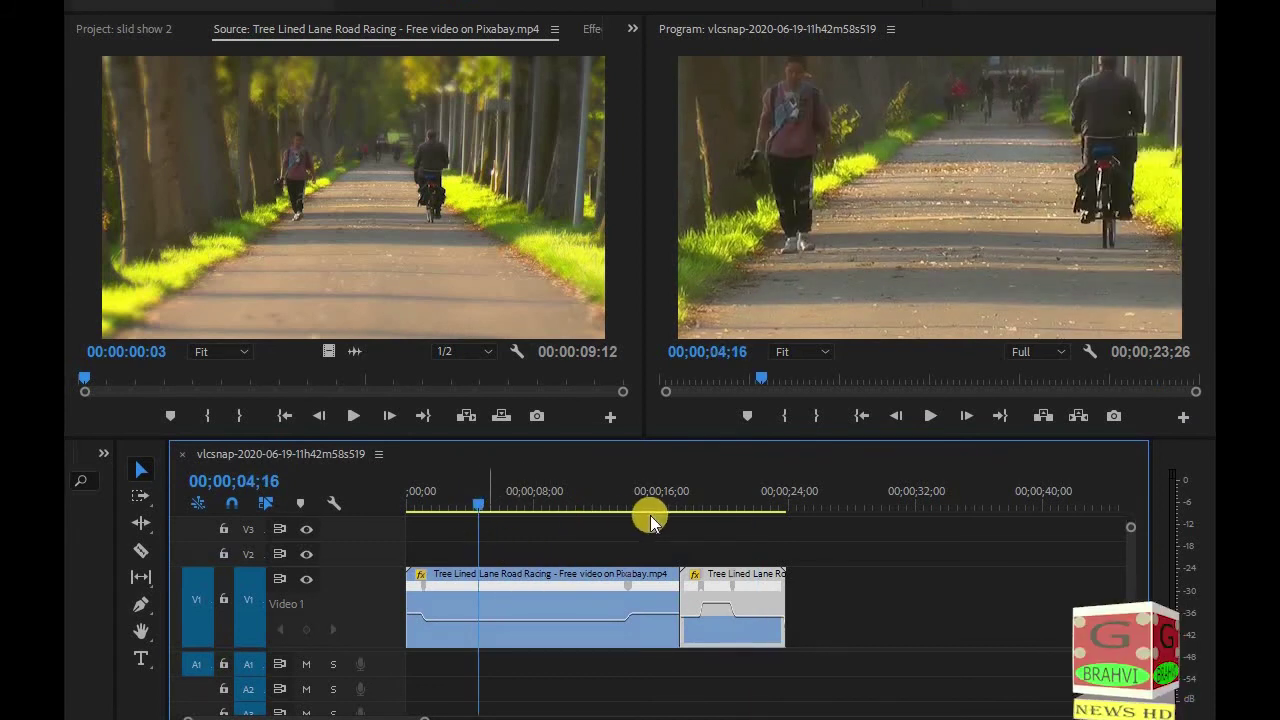
click(706, 496)
drag(707, 498, 704, 499)
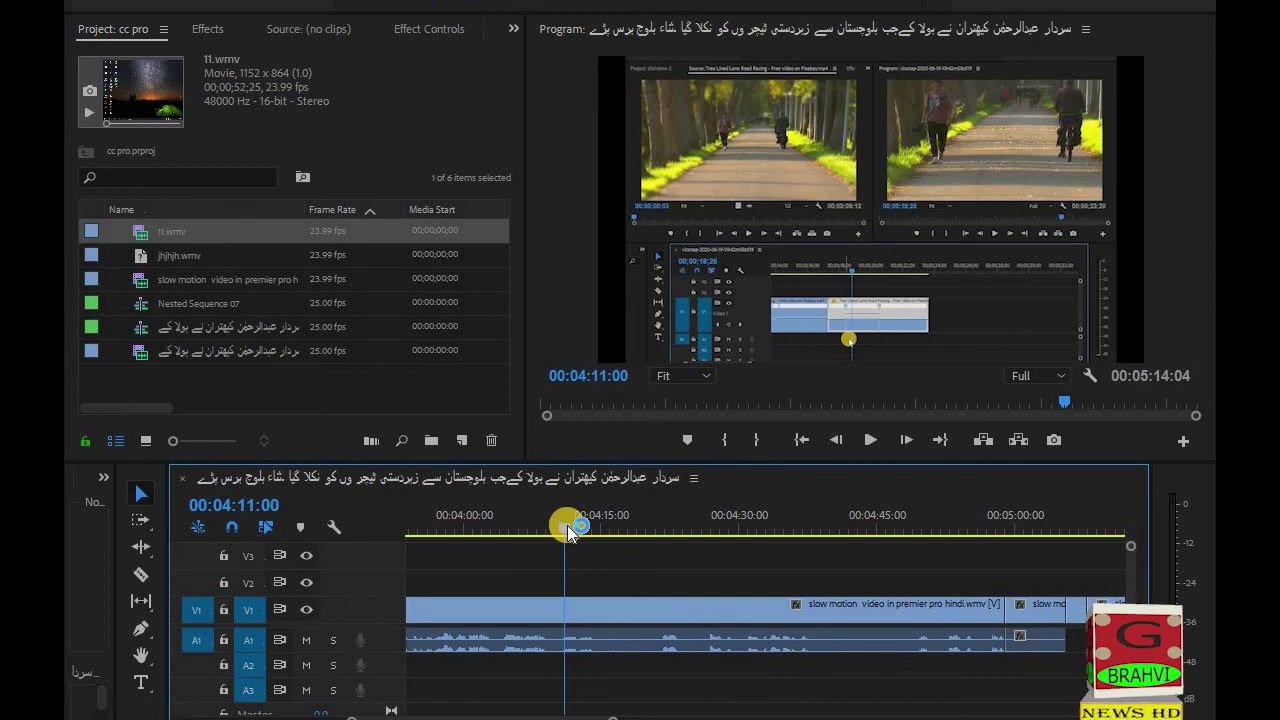
Scrub the cc pro project's sequence to 00:04:39:02
drag(567, 525, 820, 532)
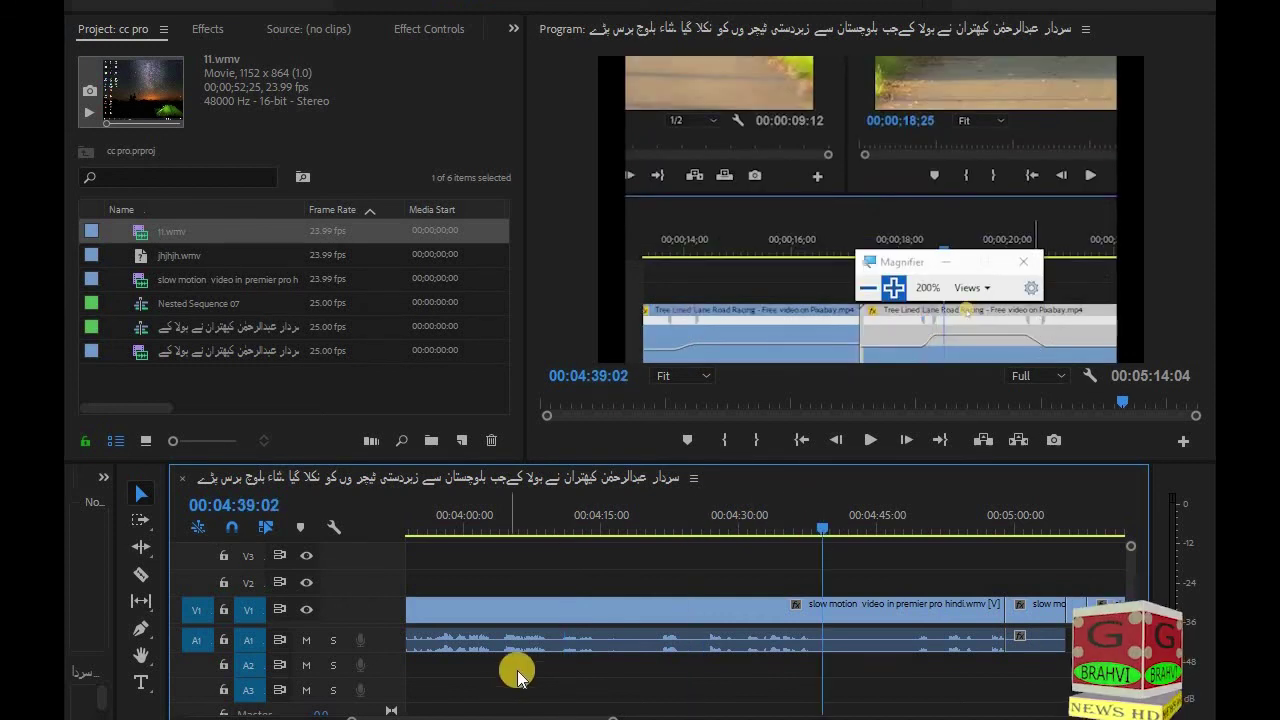